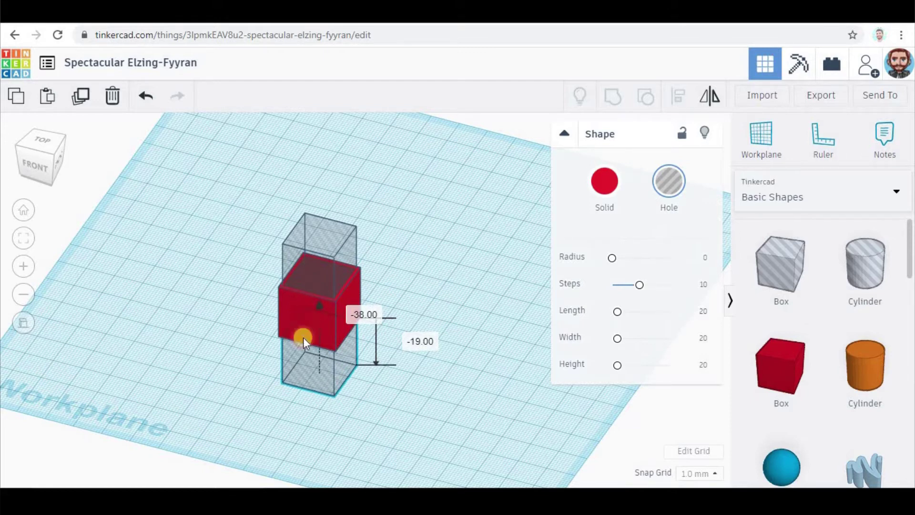
Raise the lower hole box by 2 mm, to -17 mm, so it cuts into the underside of the red cube
{"action": "right_click_drag", "start_coordinate": [287, 381], "coordinate": [330, 305]}
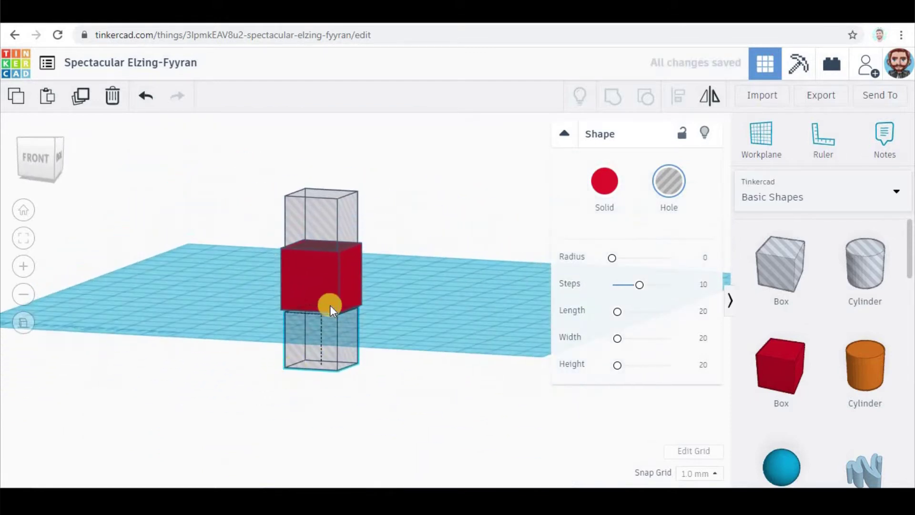
{"action": "left_click_drag", "start_coordinate": [323, 283], "coordinate": [328, 275]}
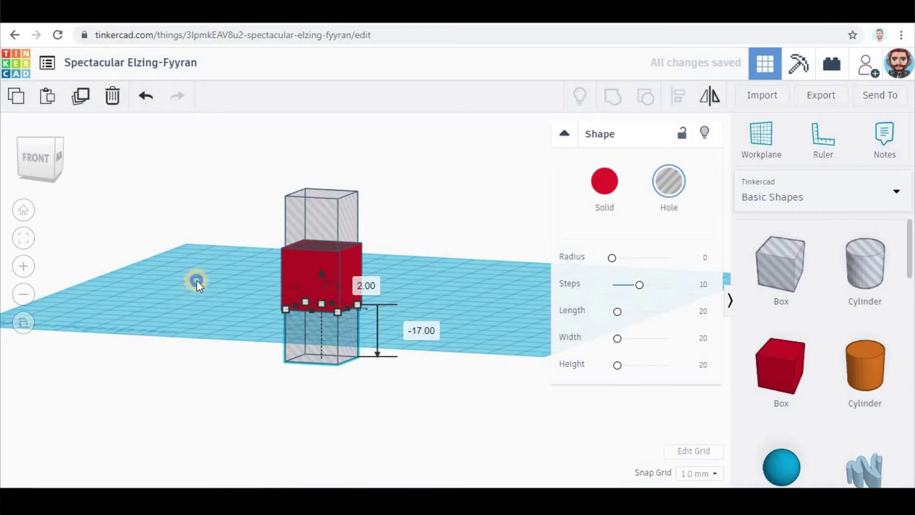
{"action": "right_click_drag", "start_coordinate": [196, 281], "coordinate": [188, 331]}
Duplicate the hole box above the red cube and move the copy right until it stands beside the cube's right face
{"action": "left_click", "coordinate": [300, 272]}
{"action": "left_click", "coordinate": [324, 254]}
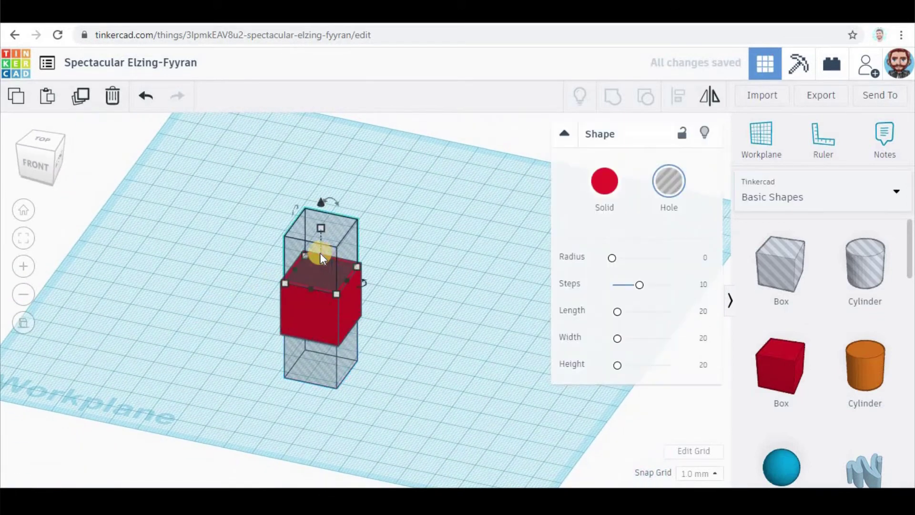
{"action": "left_click", "coordinate": [112, 97]}
{"action": "left_click", "coordinate": [360, 224]}
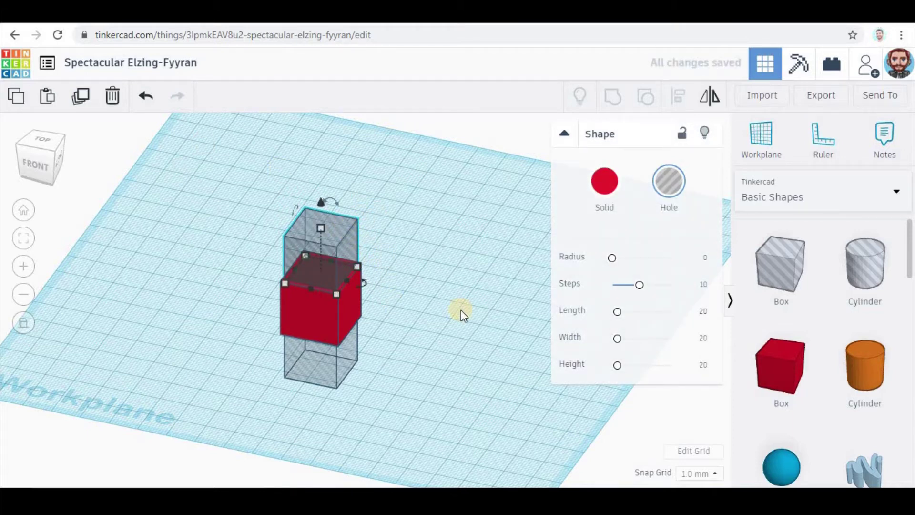
{"action": "key", "text": "Right"}
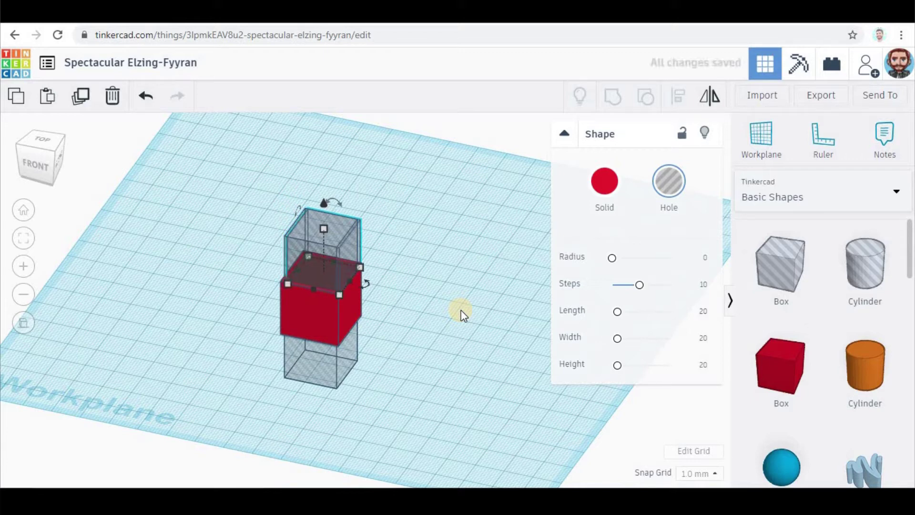
{"action": "key", "text": "Right"}
{"action": "key", "text": "Right"}
{"action": "key", "text": "Right"}
{"action": "key", "text": "Right"}
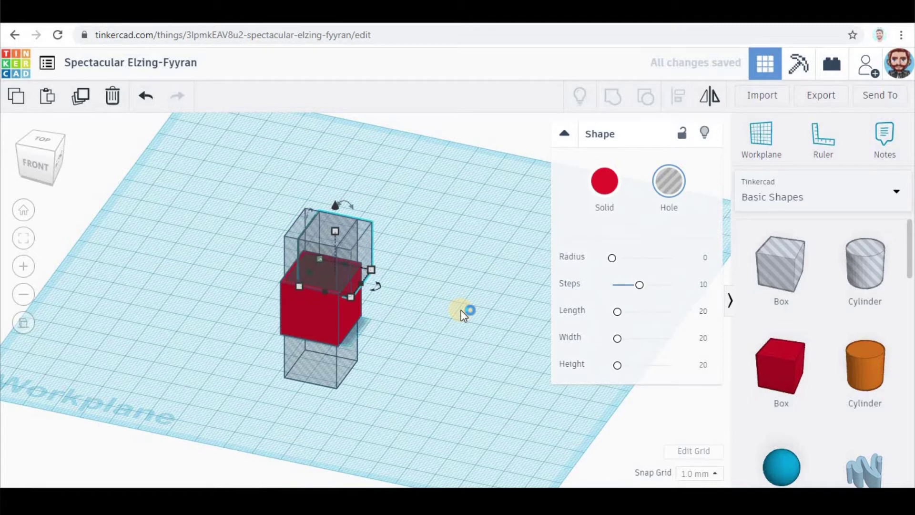
{"action": "key", "text": "Right"}
{"action": "key", "text": "Right"}
{"action": "key", "text": "Right"}
{"action": "key", "text": "Right"}
{"action": "key", "text": "Right"}
{"action": "key", "text": "Right"}
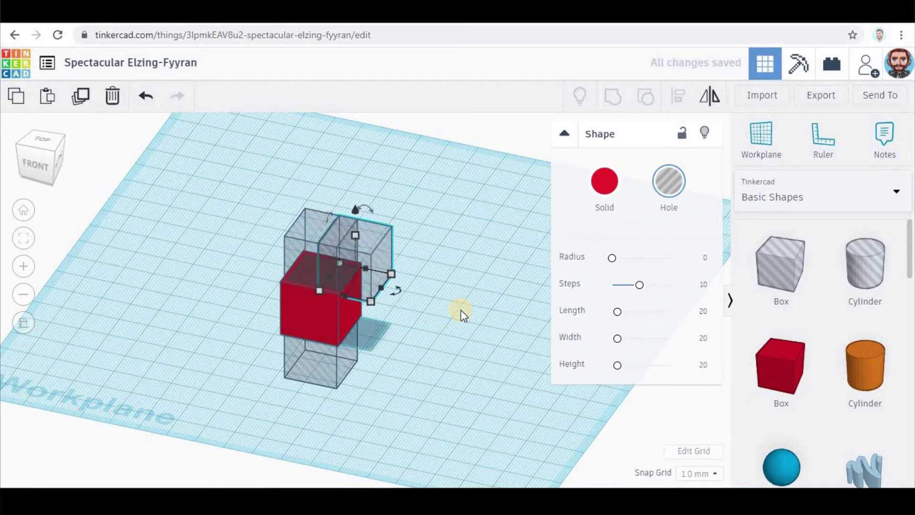
{"action": "key", "text": "Right"}
{"action": "key", "text": "Right"}
{"action": "key", "text": "Right"}
{"action": "key", "text": "Right"}
{"action": "key", "text": "Right"}
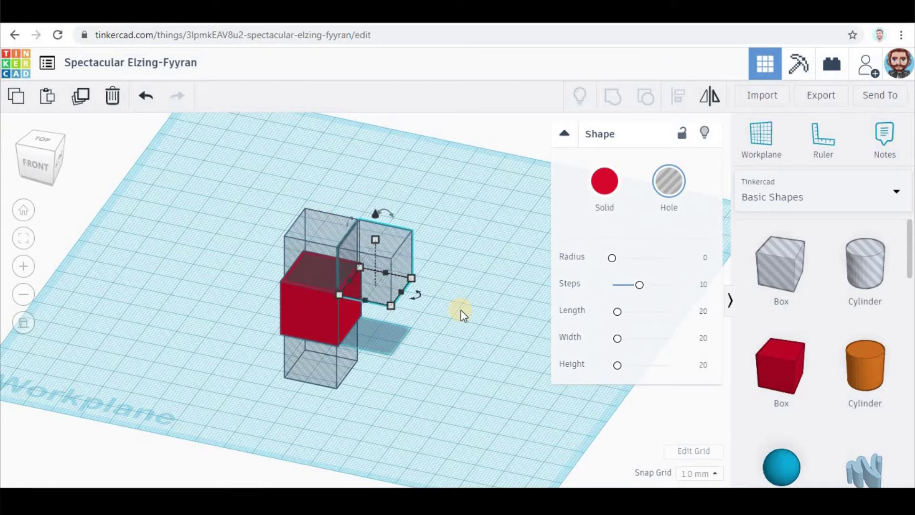
Nudge the duplicated hole box 2 mm left and lower it by 18 mm, to 1 mm above the workplane, overlapping the cube's right face
{"action": "scroll", "coordinate": [364, 260], "scroll_direction": "up", "scroll_amount": 5}
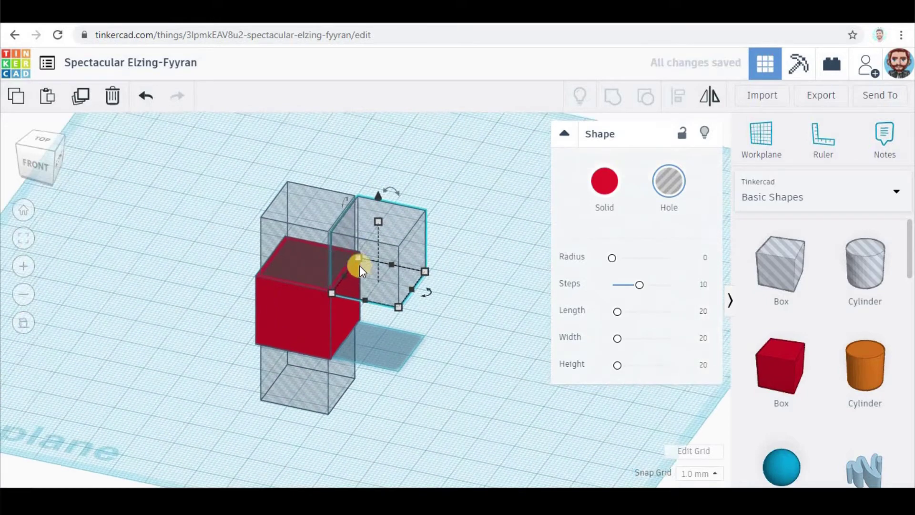
{"action": "right_click_drag", "start_coordinate": [430, 416], "coordinate": [484, 393]}
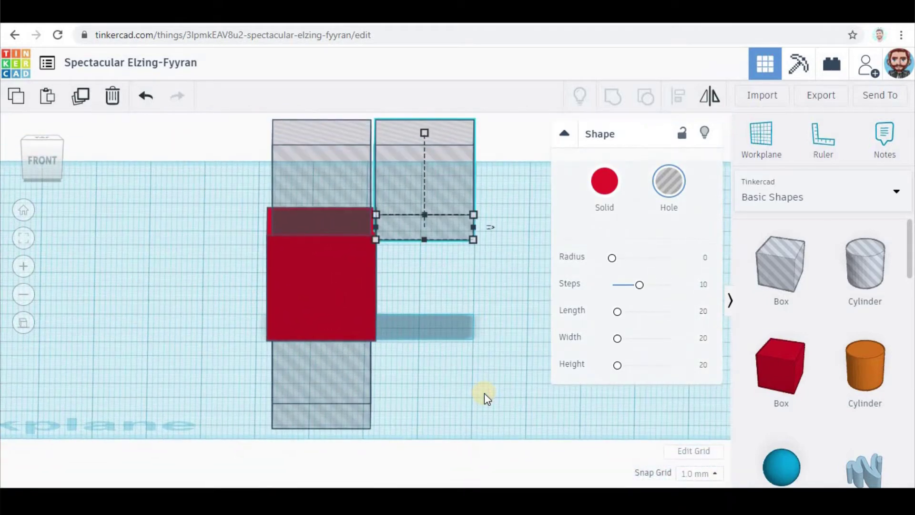
{"action": "key", "text": "Left"}
{"action": "key", "text": "Left"}
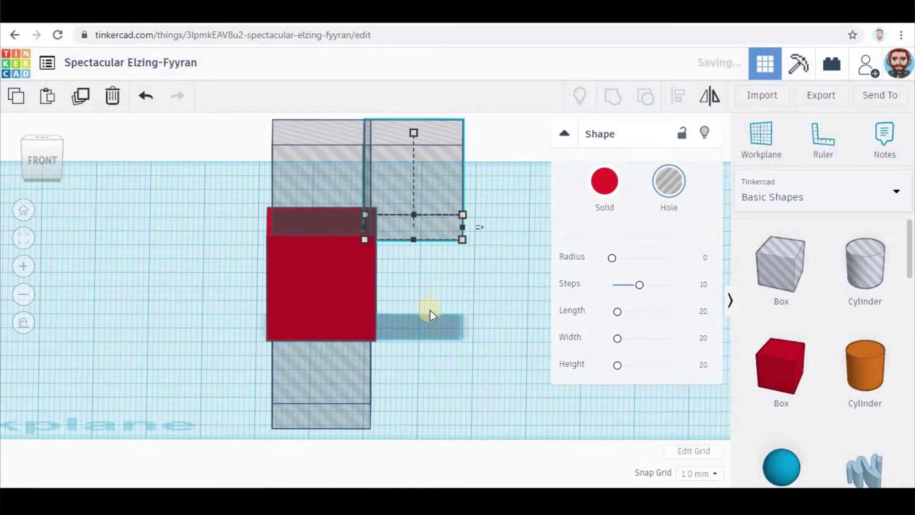
{"action": "right_click_drag", "start_coordinate": [428, 349], "coordinate": [374, 315]}
{"action": "left_click_drag", "start_coordinate": [341, 156], "coordinate": [336, 240]}
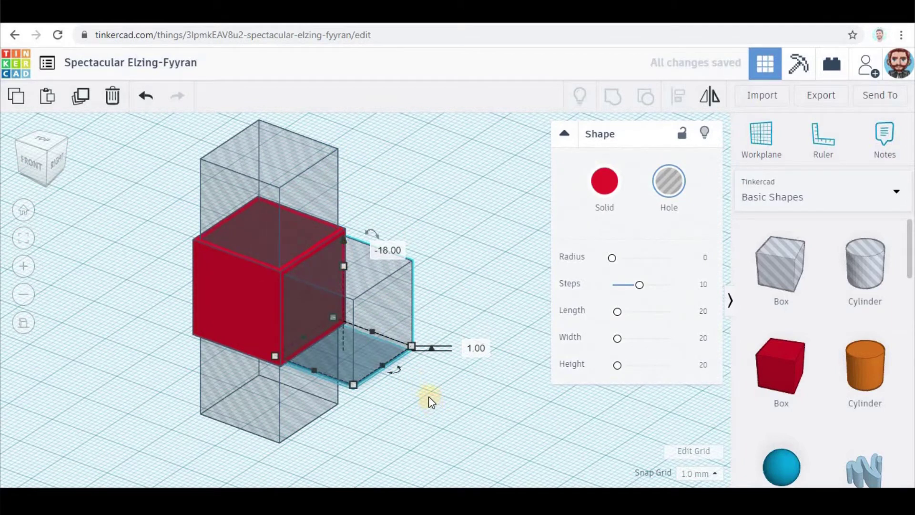
Duplicate the right-hand hole box in place and move the copy left through the cube until it slightly overlaps the left face
{"action": "left_click", "coordinate": [81, 96]}
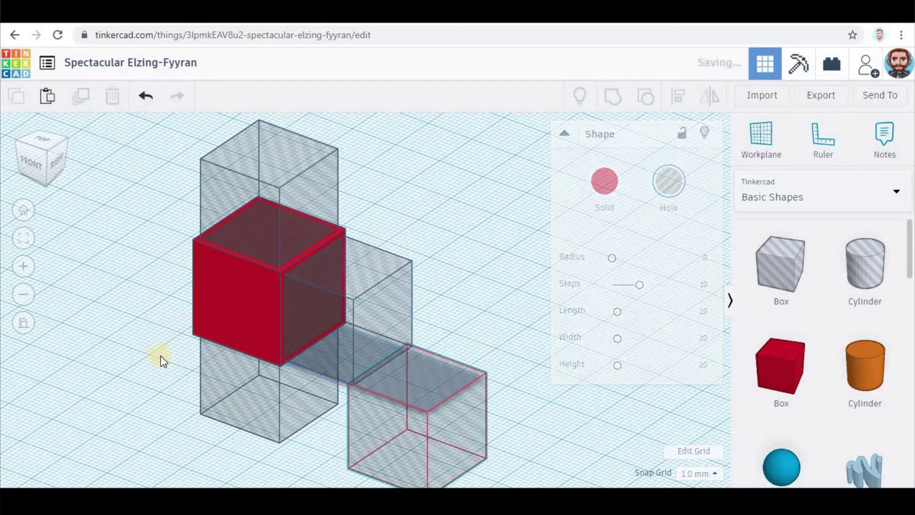
{"action": "key", "text": "ctrl+z"}
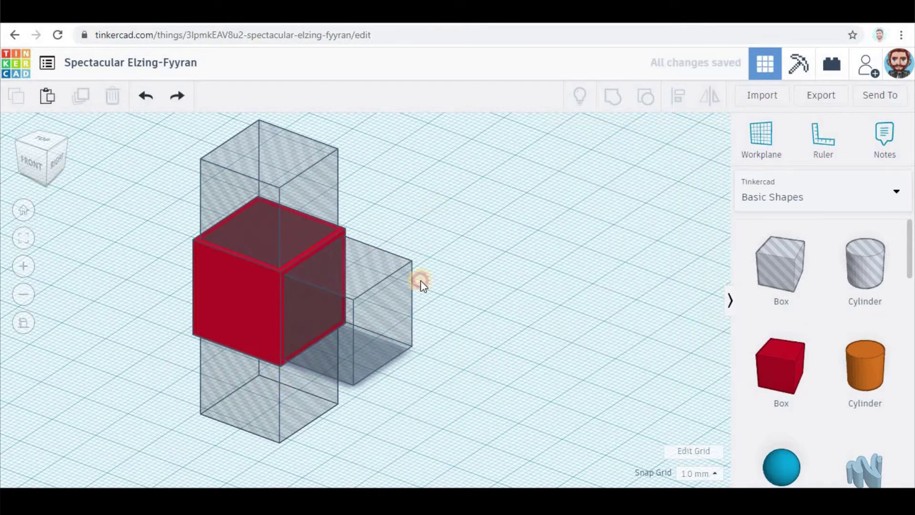
{"action": "left_click", "coordinate": [402, 321]}
{"action": "left_click", "coordinate": [80, 96]}
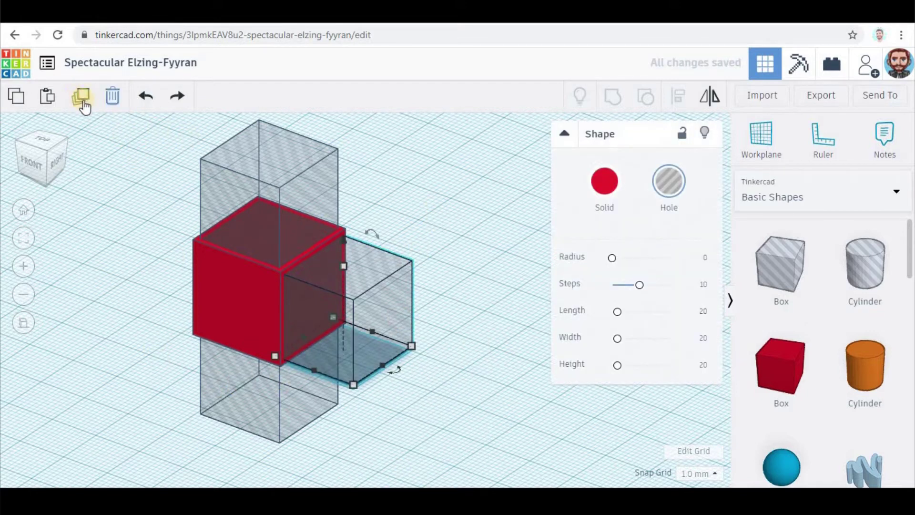
{"action": "right_click_drag", "start_coordinate": [190, 397], "coordinate": [327, 408]}
{"action": "key", "text": "Left"}
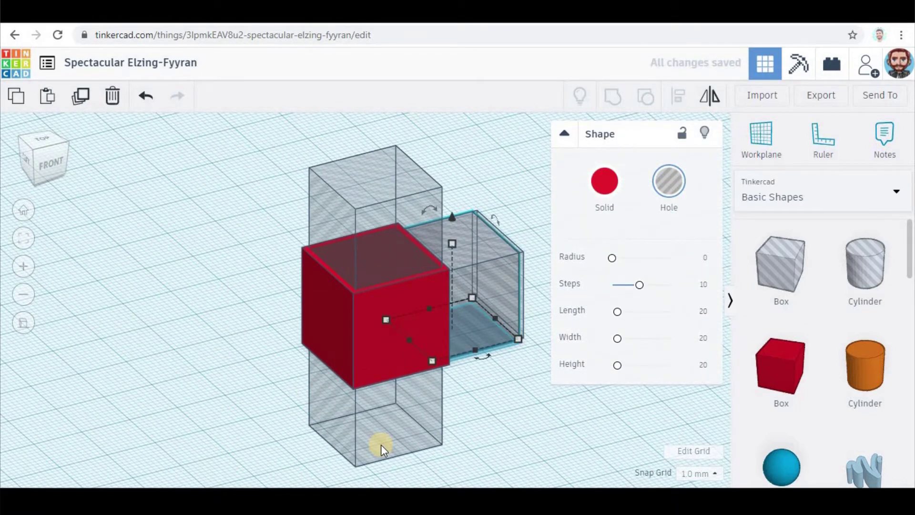
{"action": "key", "text": "Left"}
{"action": "key", "text": "Left"}
{"action": "key", "text": "Left"}
{"action": "key", "text": "Left"}
{"action": "key", "text": "Left"}
{"action": "key", "text": "Left"}
{"action": "key", "text": "Left"}
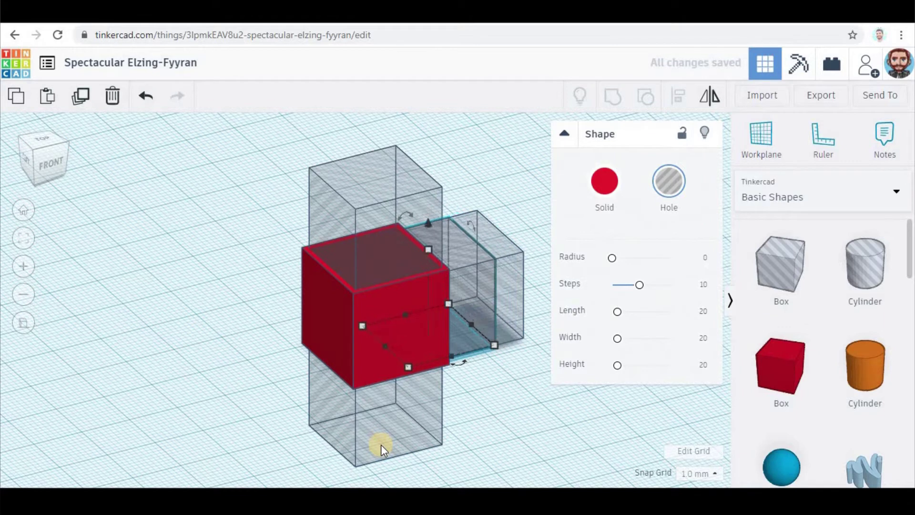
{"action": "key", "text": "Left"}
{"action": "key", "text": "Left"}
{"action": "key", "text": "Left"}
{"action": "key", "text": "Left"}
{"action": "key", "text": "Left"}
{"action": "key", "text": "Left"}
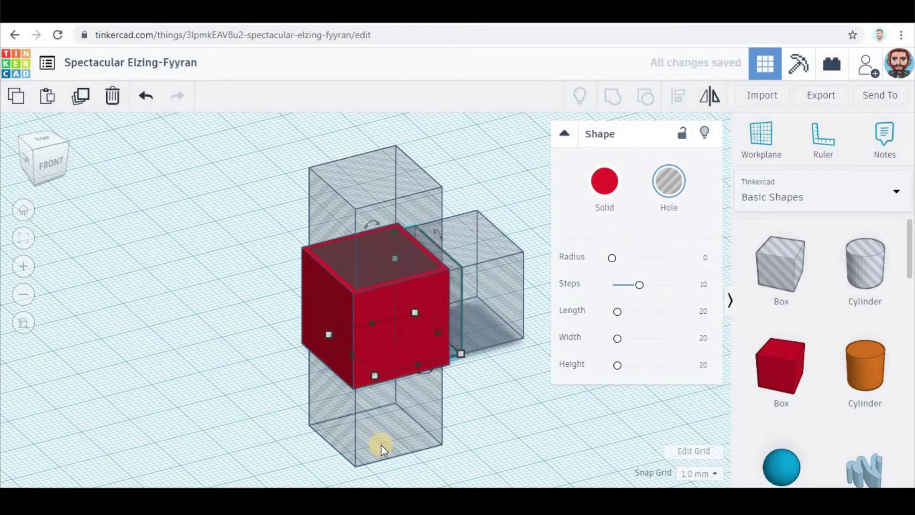
{"action": "key", "text": "Left"}
{"action": "key", "text": "Left"}
{"action": "key", "text": "Left"}
{"action": "key", "text": "Left"}
{"action": "key", "text": "Left"}
{"action": "key", "text": "Left"}
{"action": "key", "text": "Left"}
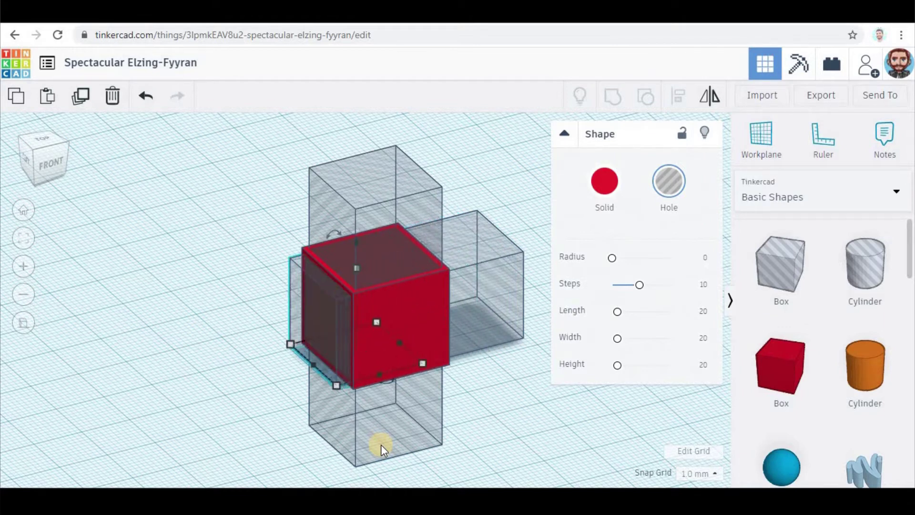
{"action": "key", "text": "Left"}
{"action": "key", "text": "Left"}
{"action": "key", "text": "Left"}
{"action": "key", "text": "Left"}
{"action": "key", "text": "Left"}
{"action": "key", "text": "Left"}
{"action": "key", "text": "Left"}
{"action": "key", "text": "Left"}
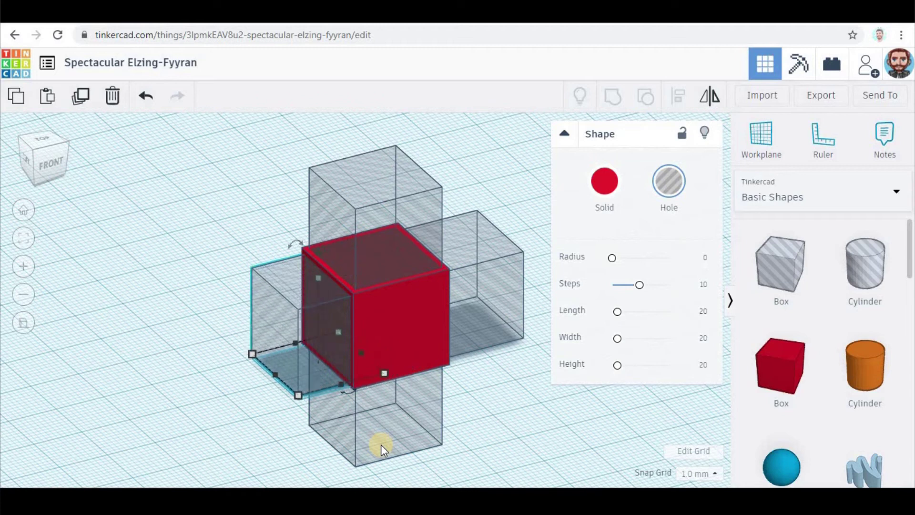
{"action": "key", "text": "Left"}
{"action": "key", "text": "Left"}
{"action": "key", "text": "Left"}
{"action": "key", "text": "Left"}
{"action": "key", "text": "Left"}
{"action": "key", "text": "Left"}
{"action": "key", "text": "Left"}
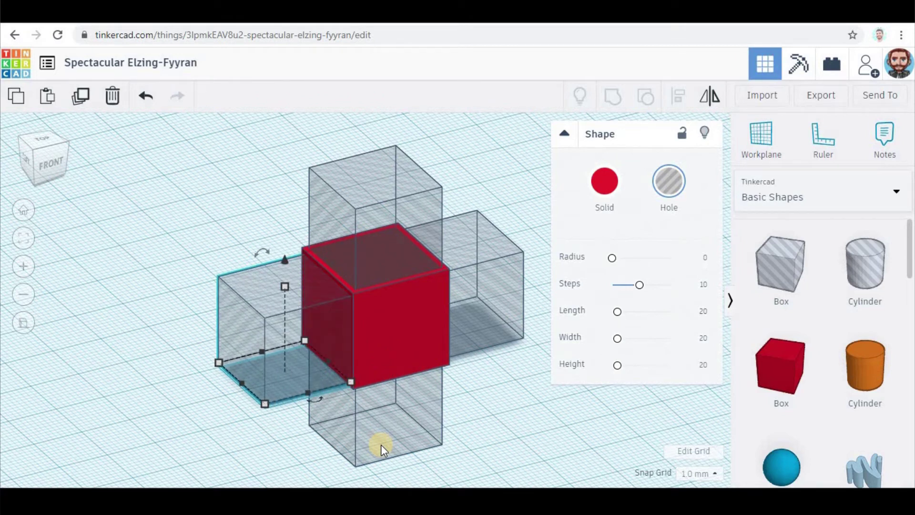
{"action": "key", "text": "Right"}
{"action": "key", "text": "Right"}
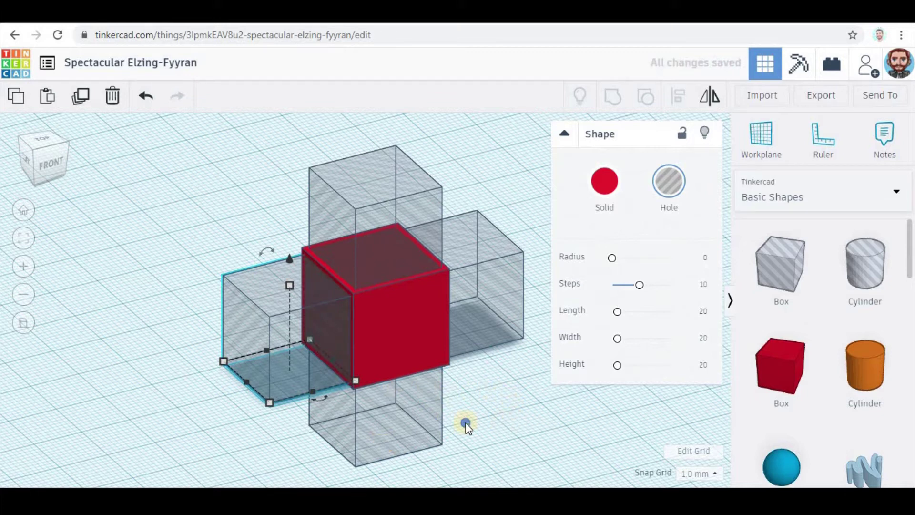
Duplicate the hole box on the cube's right face and move the copy left until it lines up with the cube
{"action": "right_click_drag", "start_coordinate": [465, 427], "coordinate": [339, 342]}
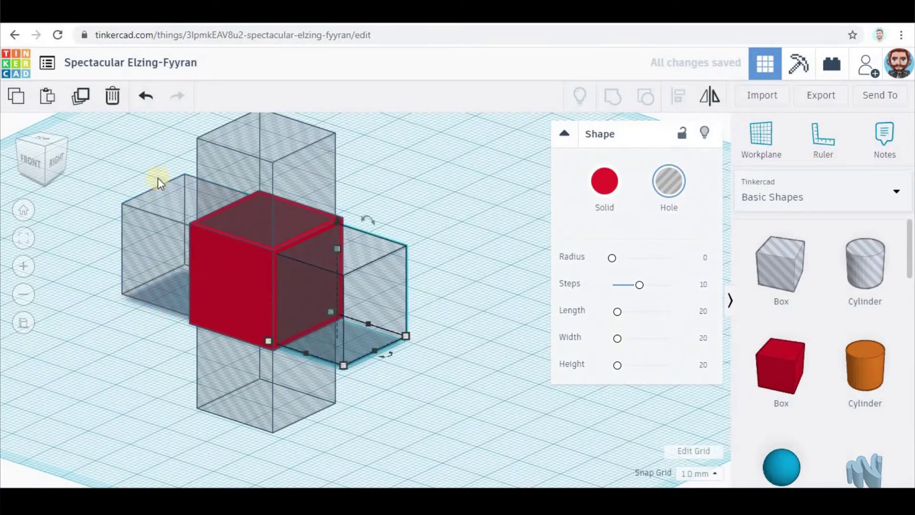
{"action": "left_click", "coordinate": [81, 98]}
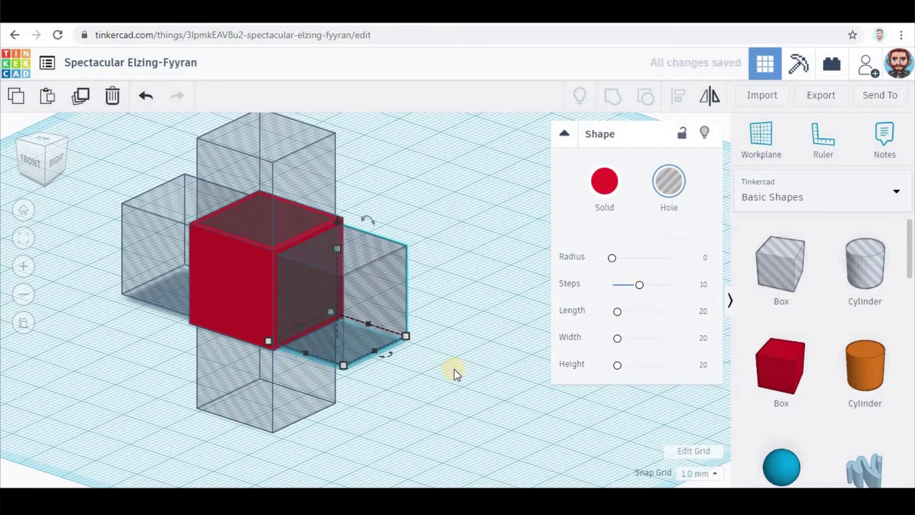
{"action": "key", "text": "Left"}
{"action": "key", "text": "Left"}
{"action": "key", "text": "Left"}
{"action": "key", "text": "Left"}
{"action": "key", "text": "Left"}
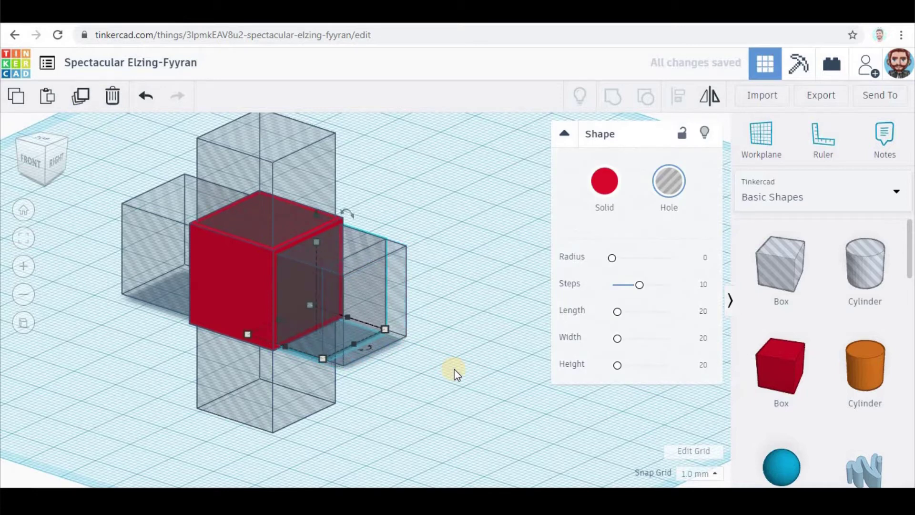
{"action": "key", "text": "Left"}
{"action": "key", "text": "Left"}
{"action": "key", "text": "Left"}
{"action": "key", "text": "Left"}
{"action": "key", "text": "Left"}
{"action": "key", "text": "Left"}
{"action": "key", "text": "Left"}
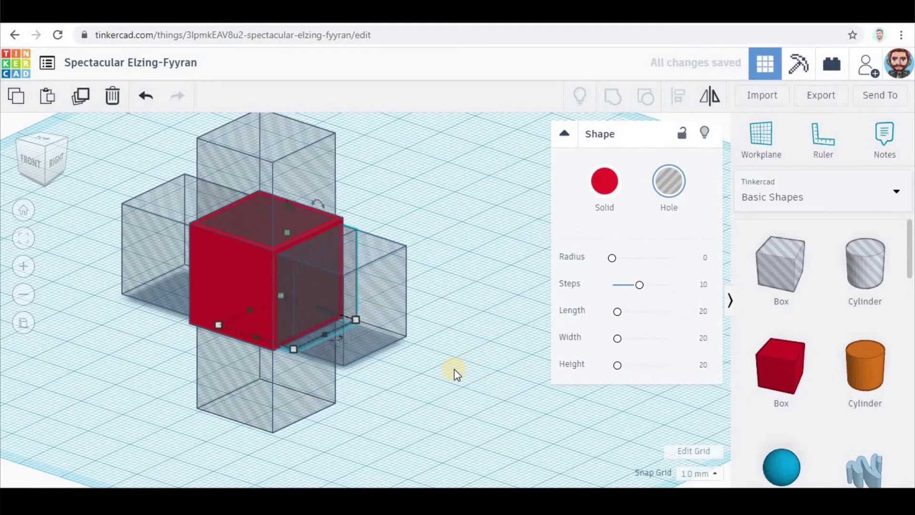
{"action": "key", "text": "Left"}
{"action": "key", "text": "Left"}
{"action": "key", "text": "Left"}
{"action": "key", "text": "Left"}
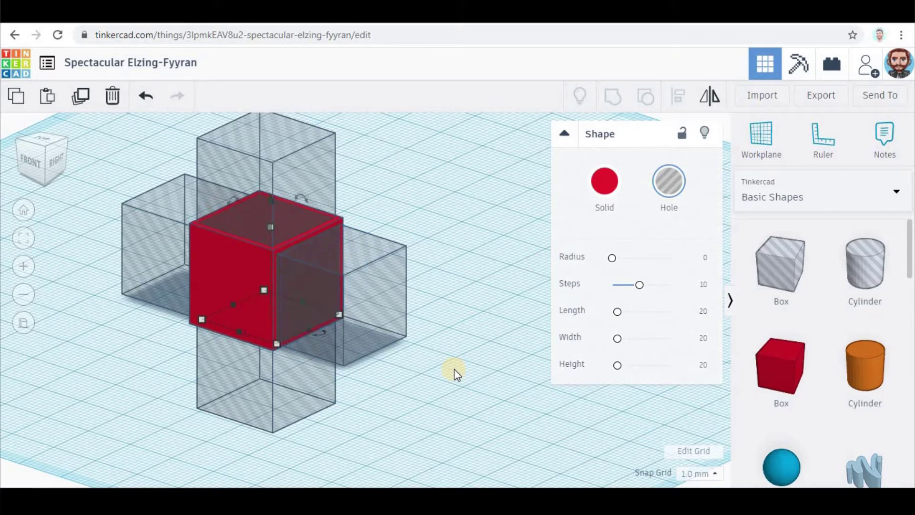
{"action": "key", "text": "Left"}
{"action": "key", "text": "Left"}
{"action": "key", "text": "Left"}
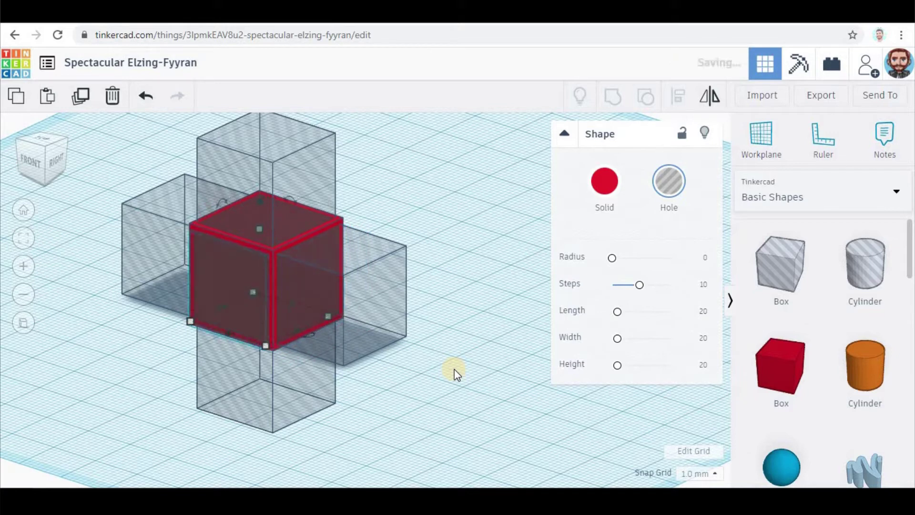
Move the duplicated hole box forward out of the cube until it clears the front face
{"action": "key", "text": "Down"}
{"action": "key", "text": "Down"}
{"action": "key", "text": "Down"}
{"action": "key", "text": "Down"}
{"action": "key", "text": "Down"}
{"action": "key", "text": "Down"}
{"action": "key", "text": "Down"}
{"action": "key", "text": "Down"}
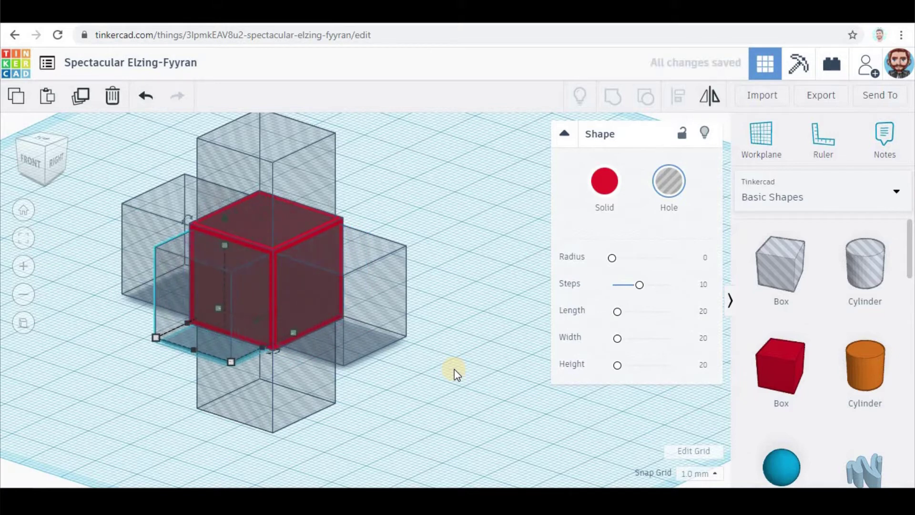
{"action": "key", "text": "Down"}
{"action": "key", "text": "Down"}
{"action": "key", "text": "Down"}
{"action": "key", "text": "Down"}
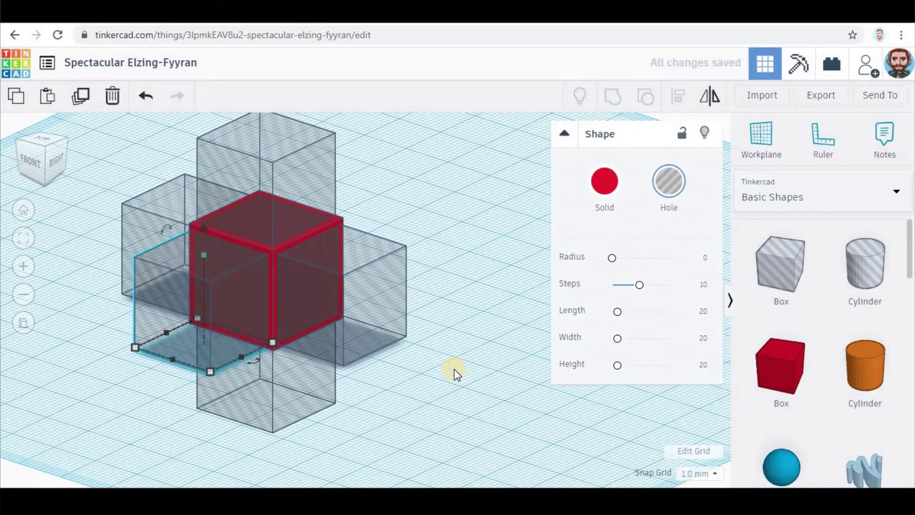
{"action": "key", "text": "Down"}
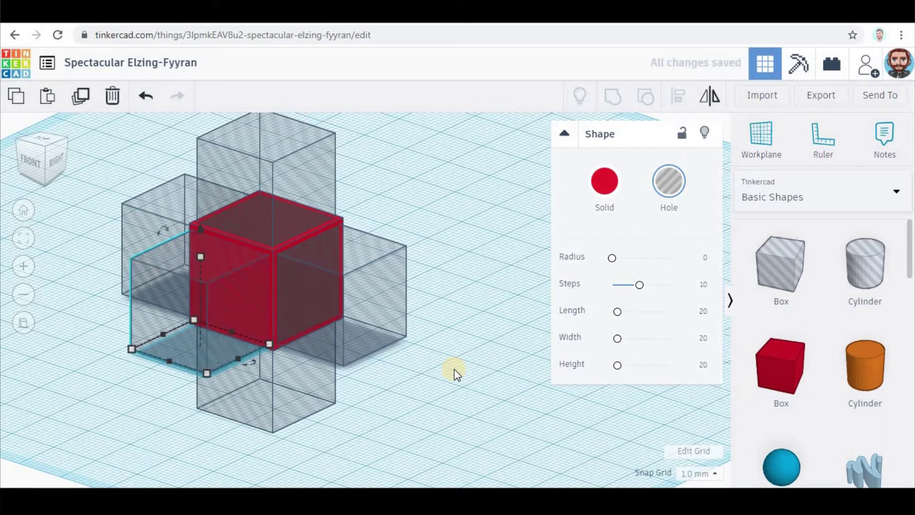
Nudge the front hole box 1 mm back toward the cube so it cuts slightly into the front face
{"action": "right_click_drag", "start_coordinate": [371, 390], "coordinate": [323, 392]}
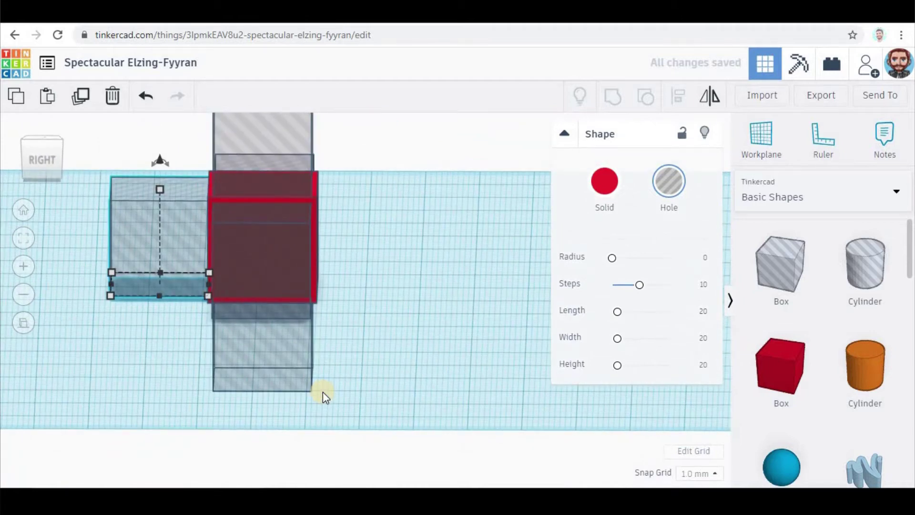
{"action": "key", "text": "Down"}
{"action": "key", "text": "Up"}
{"action": "key", "text": "Left"}
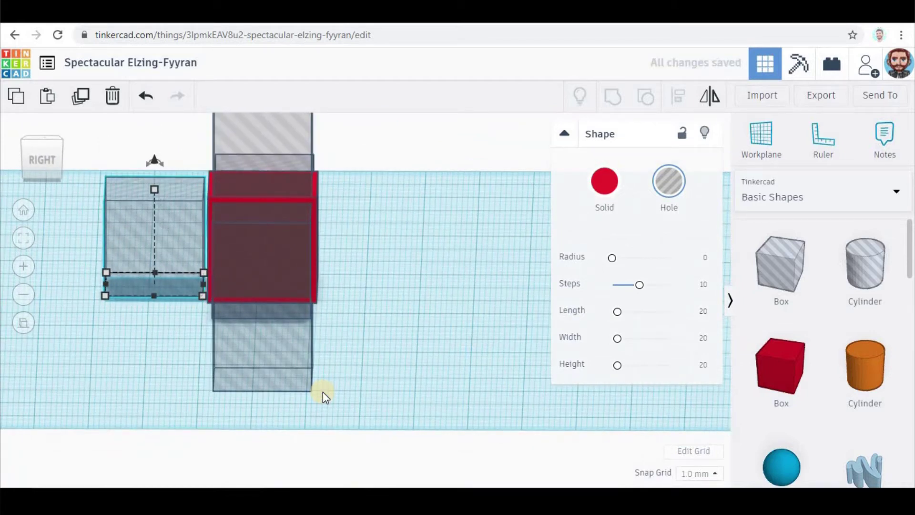
{"action": "key", "text": "Right"}
{"action": "key", "text": "Right"}
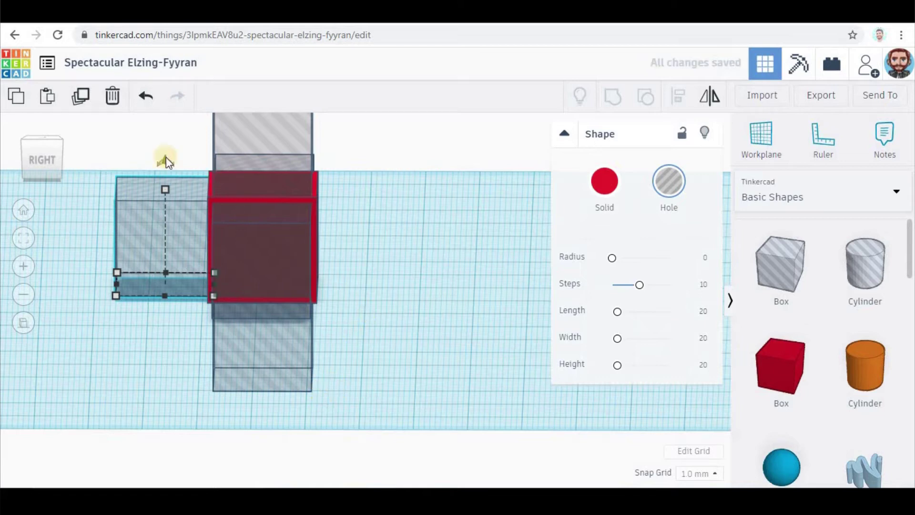
Duplicate the front hole box in place and move the copy through the cube until it slightly overlaps the back face
{"action": "left_click", "coordinate": [80, 96]}
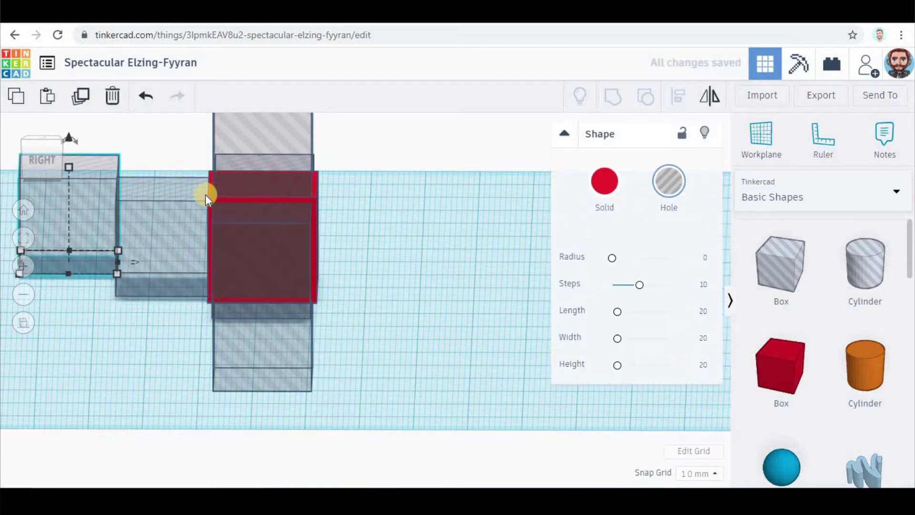
{"action": "key", "text": "ctrl+z"}
{"action": "left_click", "coordinate": [139, 230]}
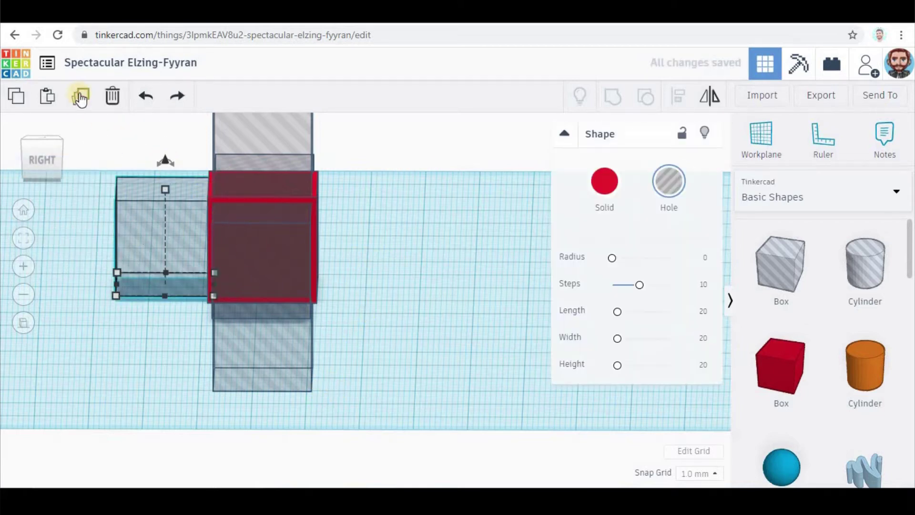
{"action": "key", "text": "Right"}
{"action": "key", "text": "Right"}
{"action": "key", "text": "Right"}
{"action": "key", "text": "Right"}
{"action": "key", "text": "Right"}
{"action": "key", "text": "Right"}
{"action": "key", "text": "Right"}
{"action": "key", "text": "Right"}
{"action": "key", "text": "Right"}
{"action": "key", "text": "Right"}
{"action": "key", "text": "Right"}
{"action": "key", "text": "Right"}
{"action": "key", "text": "Right"}
{"action": "key", "text": "Right"}
{"action": "key", "text": "Right"}
{"action": "key", "text": "Right"}
{"action": "key", "text": "Right"}
{"action": "key", "text": "Right"}
{"action": "key", "text": "Right"}
{"action": "key", "text": "Right"}
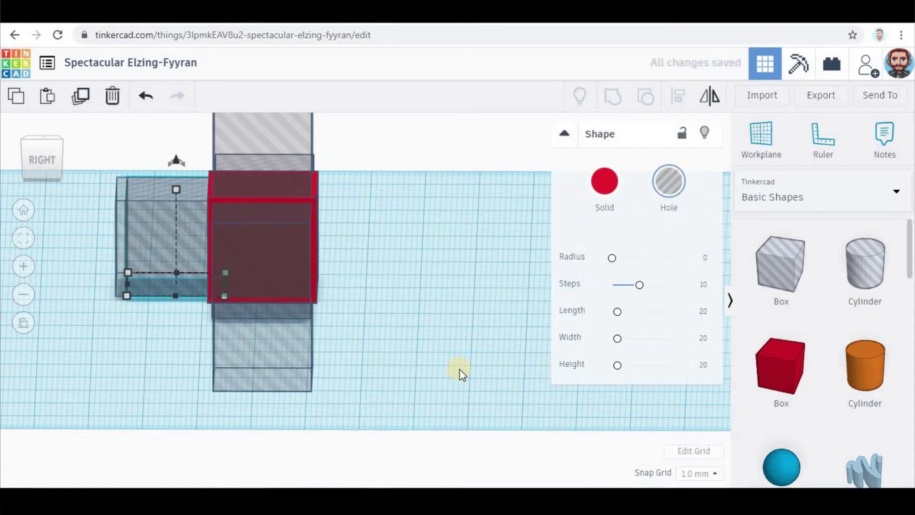
{"action": "key", "text": "Right"}
{"action": "key", "text": "Right"}
{"action": "key", "text": "Right"}
{"action": "key", "text": "Right"}
{"action": "key", "text": "Right"}
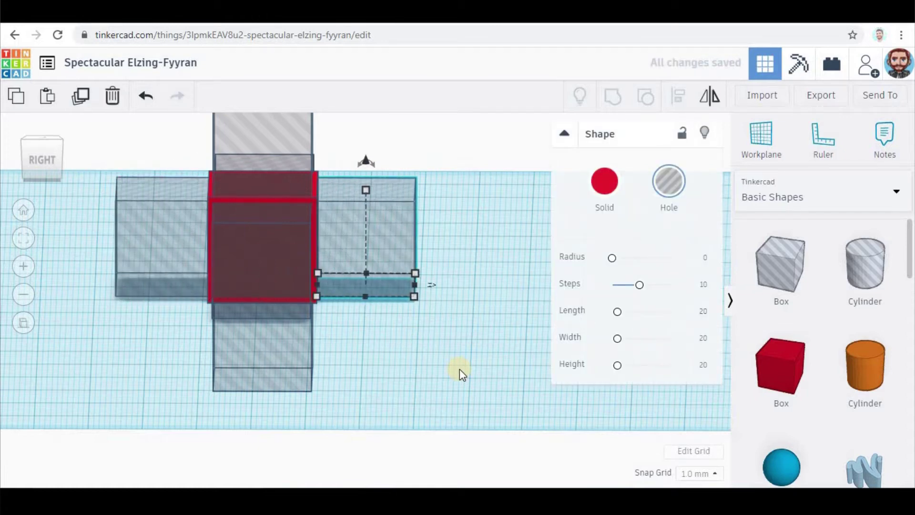
{"action": "key", "text": "Left"}
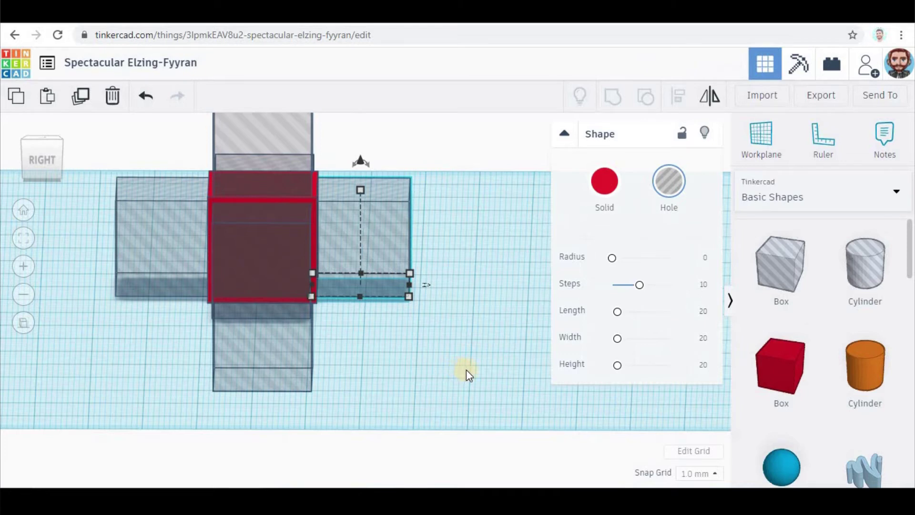
Try grouping the cube with all six hole boxes to cut its faces, and undo the grouping
{"action": "left_click", "coordinate": [109, 365]}
{"action": "right_click_drag", "start_coordinate": [108, 366], "coordinate": [482, 434]}
{"action": "left_click_drag", "start_coordinate": [201, 216], "coordinate": [172, 164]}
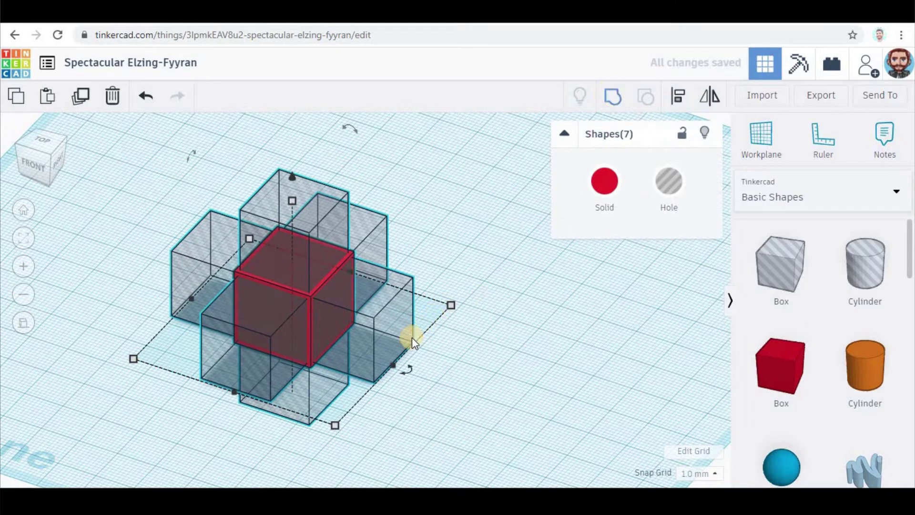
{"action": "key", "text": "ctrl+g"}
{"action": "left_click", "coordinate": [356, 428]}
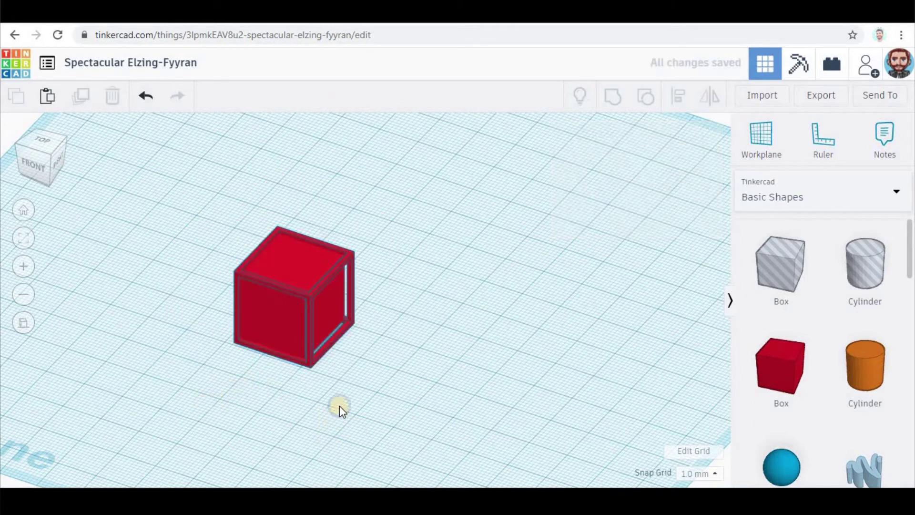
{"action": "right_click_drag", "start_coordinate": [340, 405], "coordinate": [288, 165]}
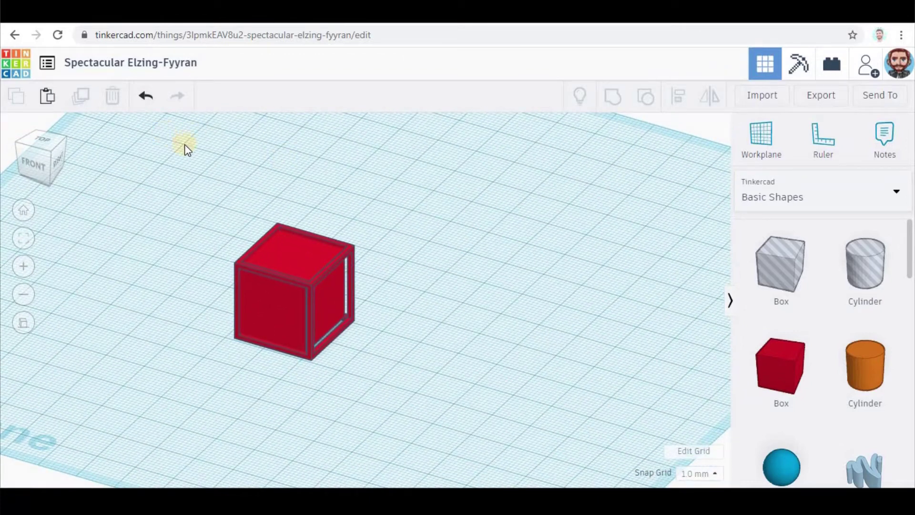
{"action": "key", "text": "ctrl+z"}
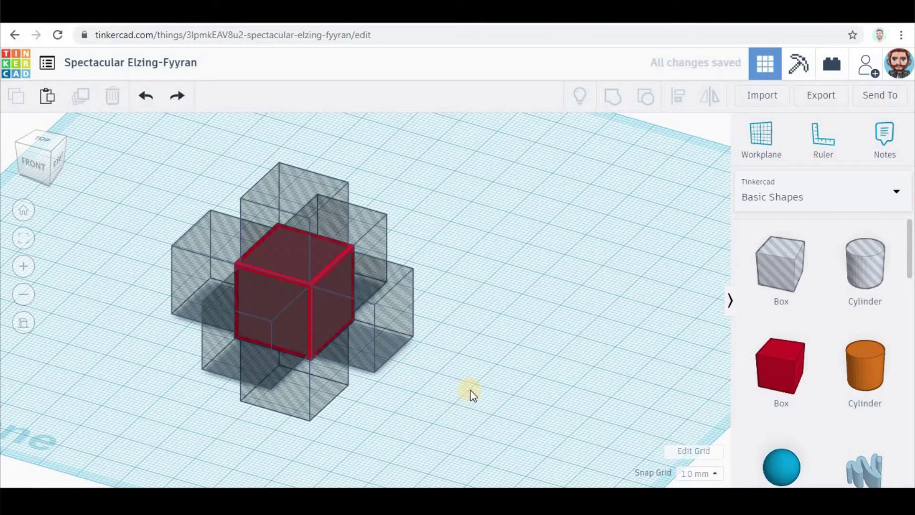
Move the right face's hole box 1 mm away from the cube and group all seven shapes to cut the faces
{"action": "left_click", "coordinate": [385, 328]}
{"action": "key", "text": "Right"}
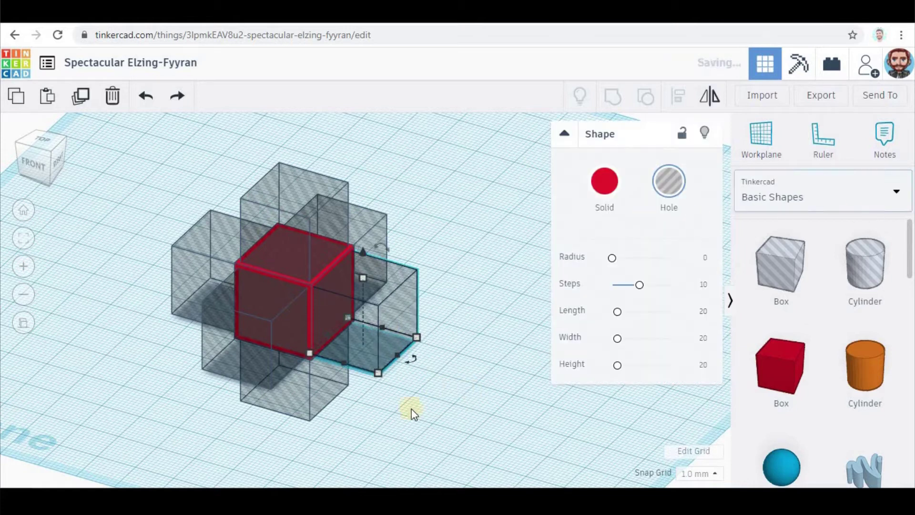
{"action": "left_click_drag", "start_coordinate": [458, 455], "coordinate": [190, 172]}
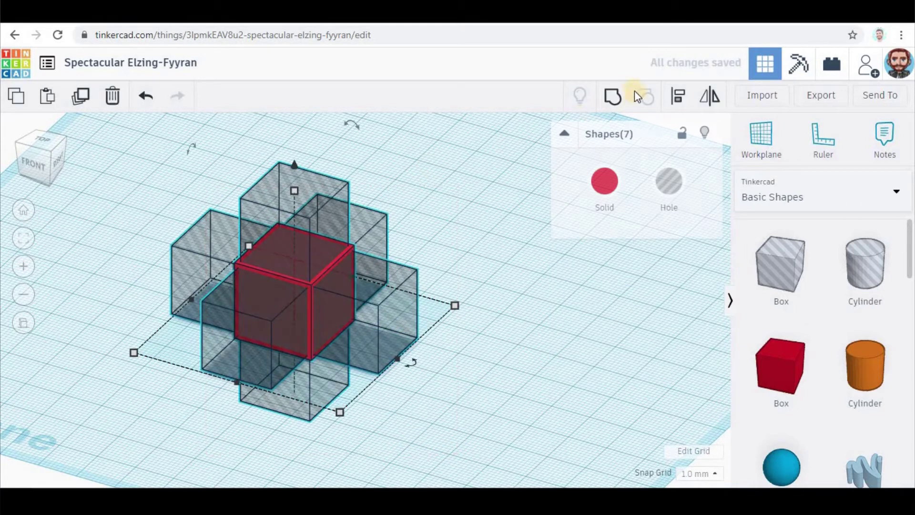
{"action": "key", "text": "ctrl+g"}
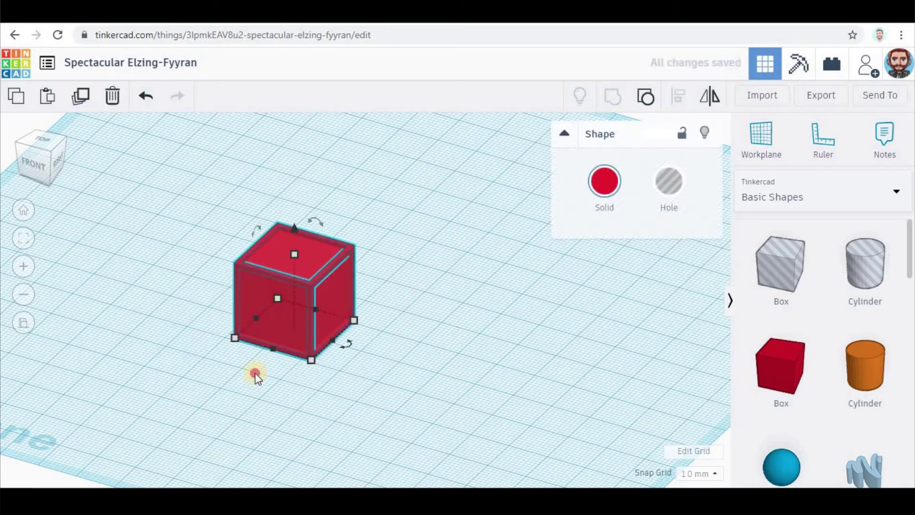
{"action": "left_click", "coordinate": [255, 373]}
{"action": "right_click_drag", "start_coordinate": [319, 390], "coordinate": [539, 360]}
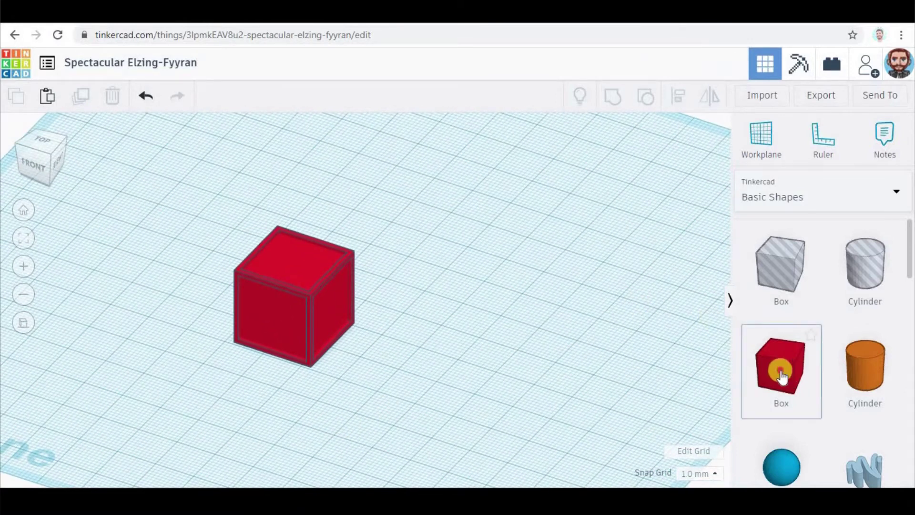
Add a solid red box beside the cube and size it as a plate 18 mm by 18 mm and 1 mm high
{"action": "left_click_drag", "start_coordinate": [778, 372], "coordinate": [430, 364]}
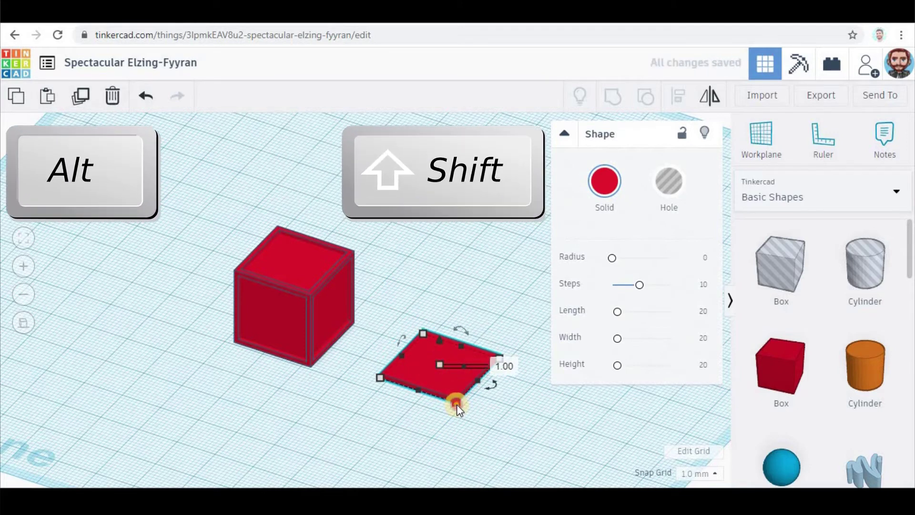
{"action": "left_click_drag", "start_coordinate": [457, 404], "coordinate": [453, 396], "text": "alt+shift"}
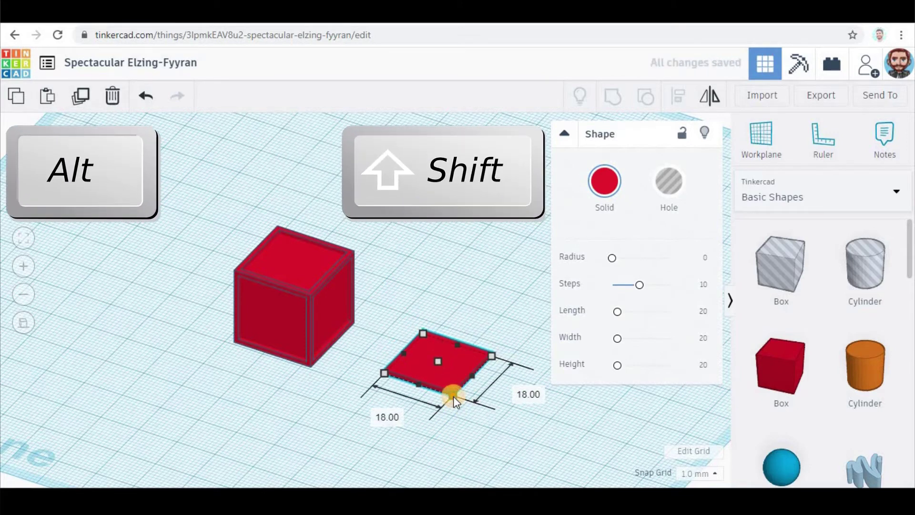
Recolor the grouped cube with the black preset
{"action": "left_click", "coordinate": [327, 278]}
{"action": "left_click", "coordinate": [605, 186]}
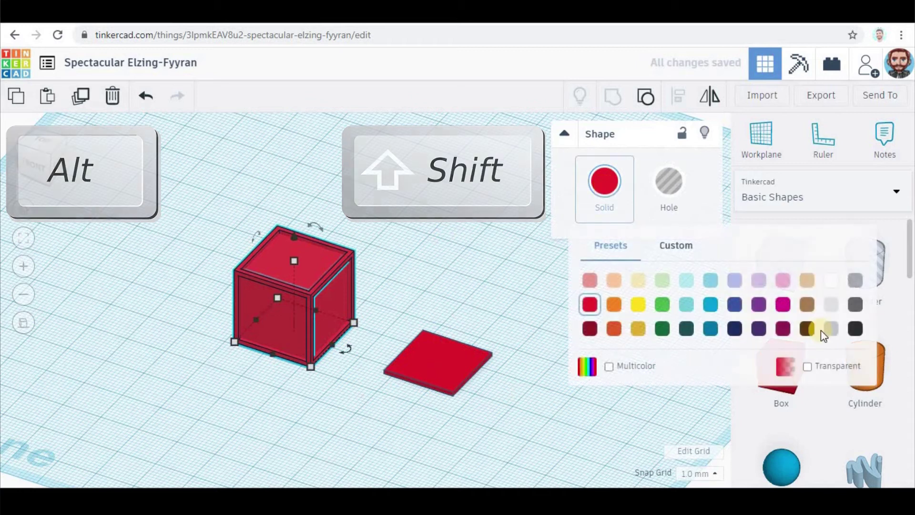
{"action": "left_click", "coordinate": [855, 329]}
{"action": "left_click", "coordinate": [321, 430]}
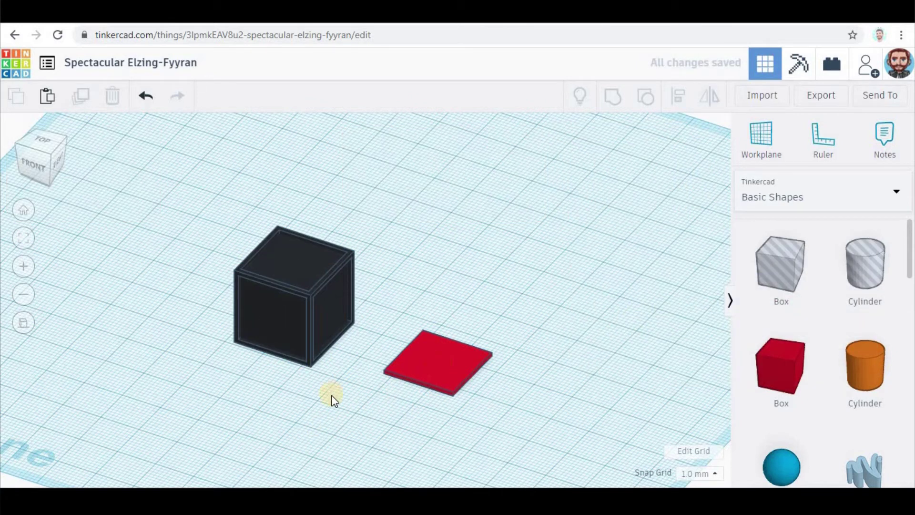
Move the red plate under the cube so it sits centred within the recess of the bottom face
{"action": "mouse_move", "coordinate": [248, 409]}
{"action": "right_mouse_down"}
{"action": "mouse_move", "coordinate": [270, 403]}
{"action": "mouse_move", "coordinate": [331, 226]}
{"action": "right_mouse_up"}
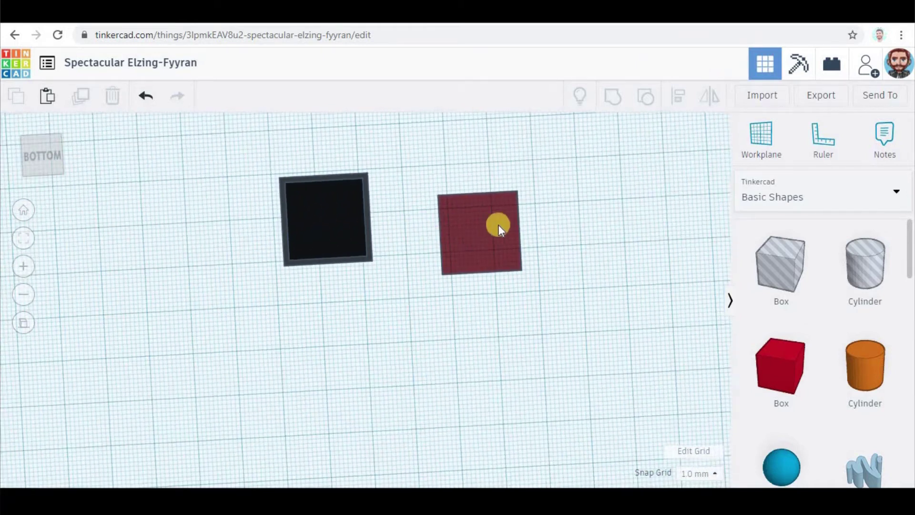
{"action": "left_click", "coordinate": [376, 212]}
{"action": "left_click_drag", "start_coordinate": [487, 224], "coordinate": [342, 211]}
{"action": "right_click_drag", "start_coordinate": [460, 352], "coordinate": [453, 460]}
{"action": "left_click", "coordinate": [143, 119]}
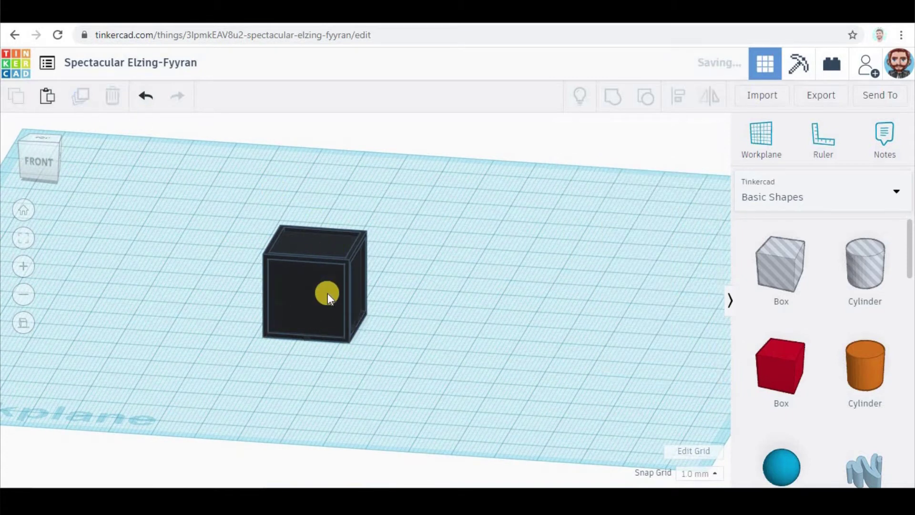
Raise the red plate inside the cube to 19 mm so it fills the recess in the top face
{"action": "left_click", "coordinate": [327, 294]}
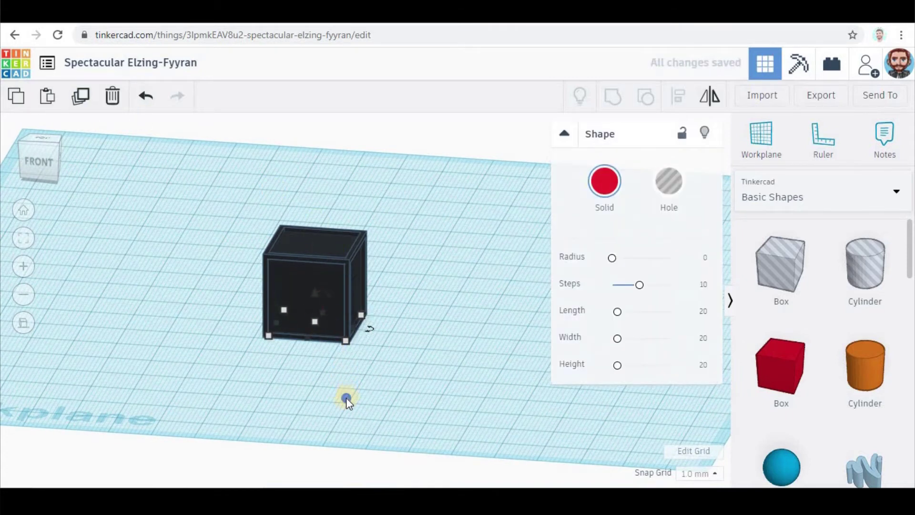
{"action": "right_click_drag", "start_coordinate": [346, 398], "coordinate": [299, 328]}
{"action": "scroll", "coordinate": [299, 328], "scroll_direction": "up", "scroll_amount": 3}
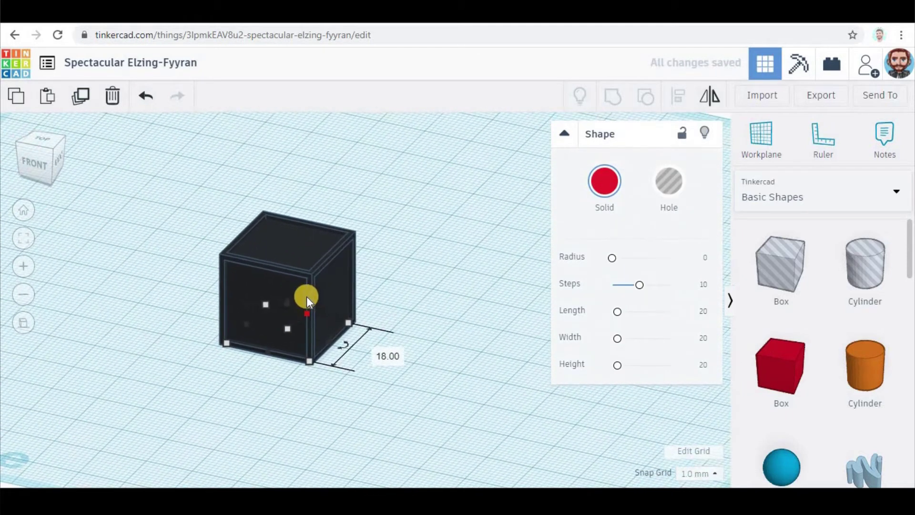
{"action": "left_click_drag", "start_coordinate": [282, 304], "coordinate": [284, 214]}
{"action": "left_click", "coordinate": [285, 214]}
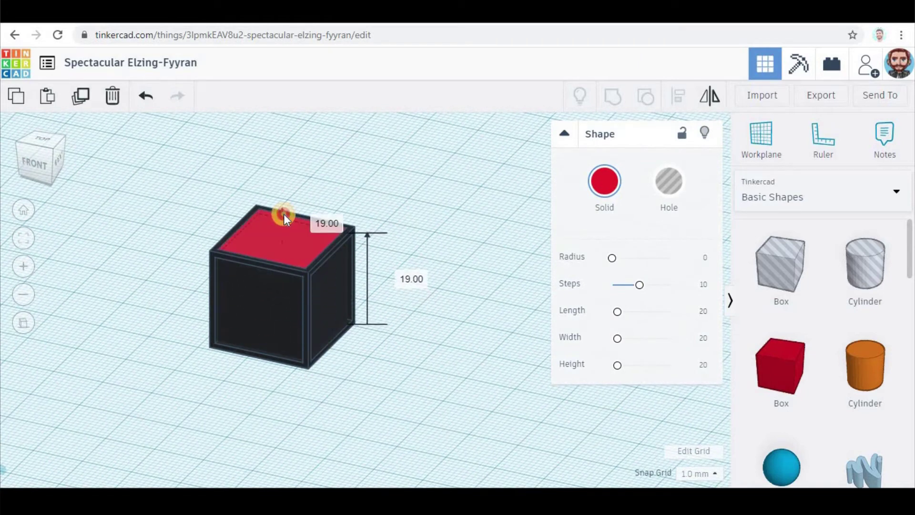
{"action": "left_click", "coordinate": [375, 399]}
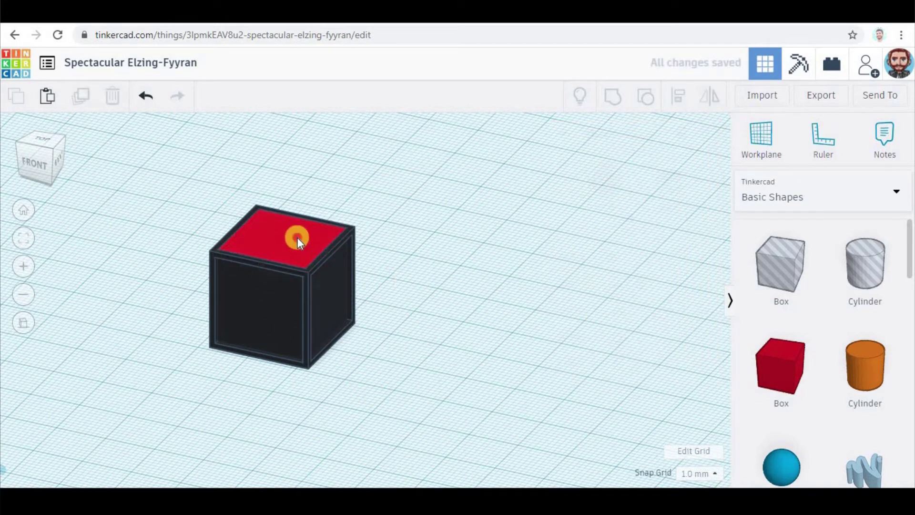
Duplicate the top red plate in place, then rotate the copy 90° upright and lower it 9.45 mm into the cube
{"action": "left_click", "coordinate": [79, 98]}
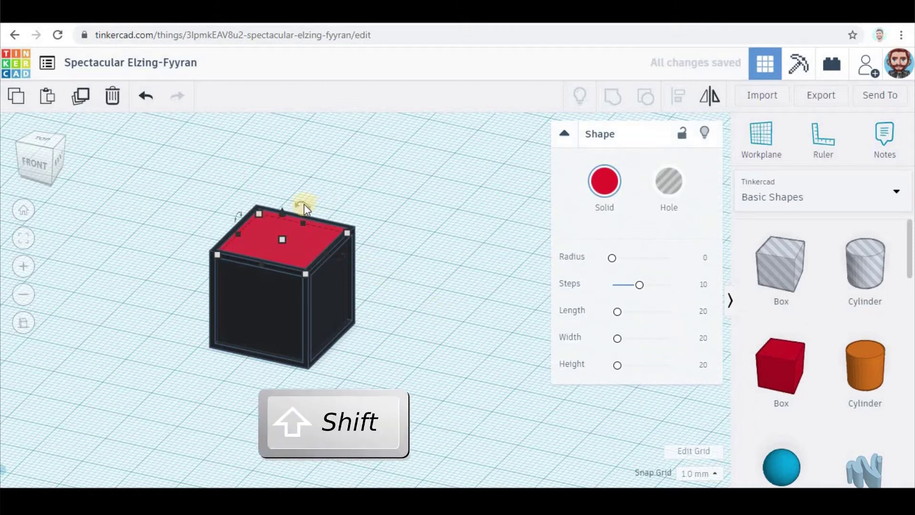
{"action": "left_click_drag", "start_coordinate": [302, 205], "coordinate": [337, 245], "text": "shift"}
{"action": "left_click_drag", "start_coordinate": [281, 173], "coordinate": [274, 219]}
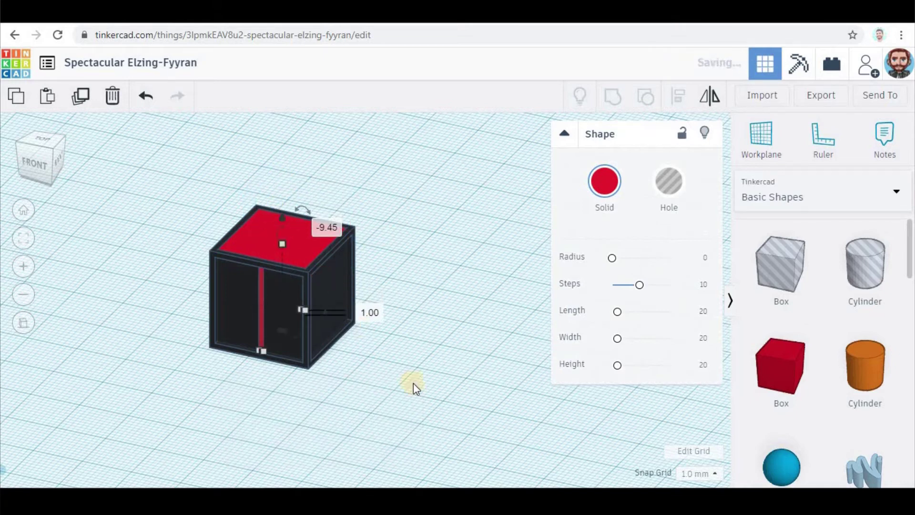
Move the upright red plate sideways until it sits in the recess of the cube's right face
{"action": "key", "text": "shift+Right"}
{"action": "key", "text": "Right"}
{"action": "key", "text": "Right"}
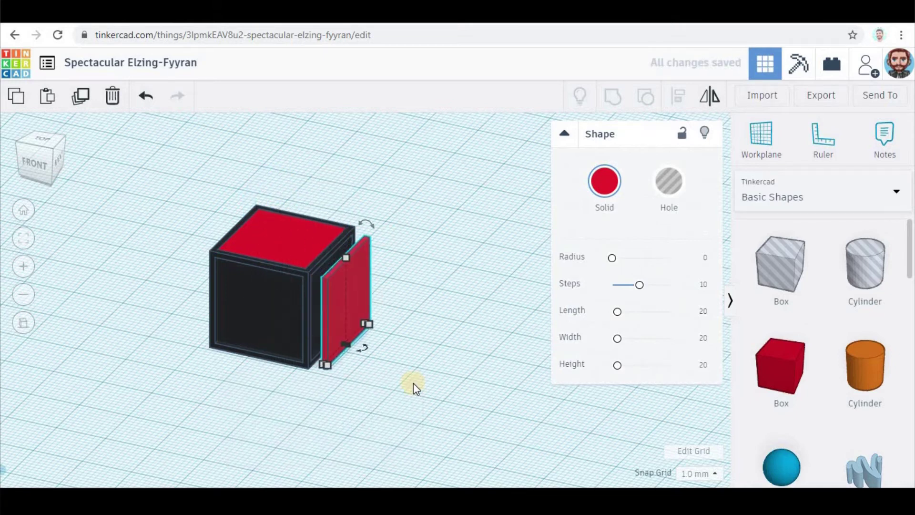
{"action": "key", "text": "Left"}
{"action": "key", "text": "Left"}
{"action": "key", "text": "Left"}
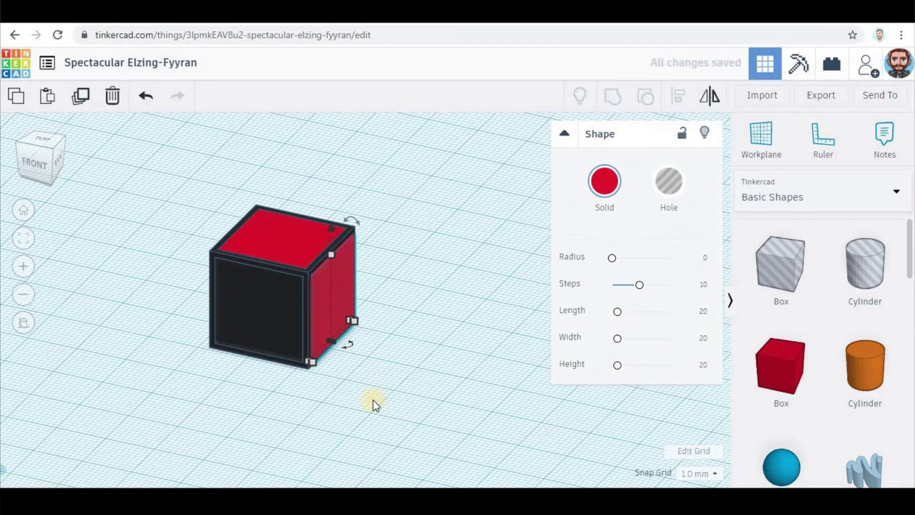
{"action": "scroll", "coordinate": [318, 327], "scroll_direction": "up", "scroll_amount": 5}
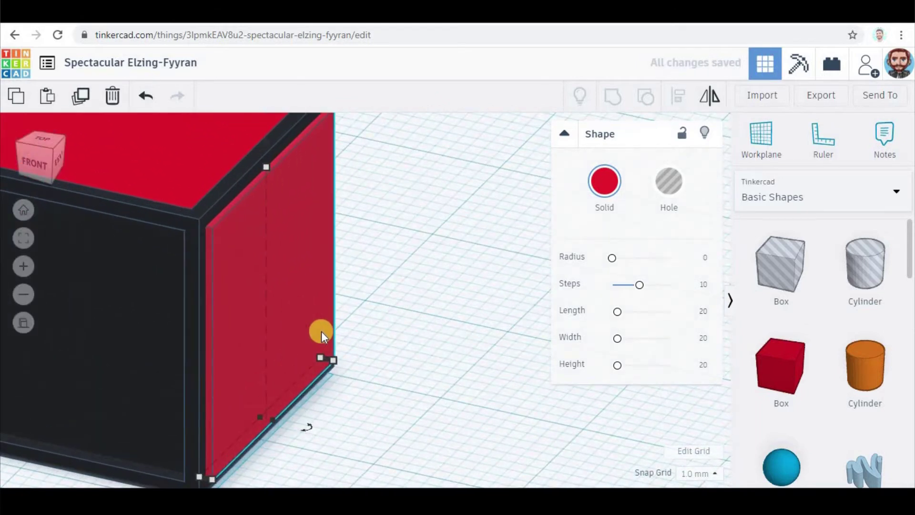
{"action": "left_click", "coordinate": [398, 418]}
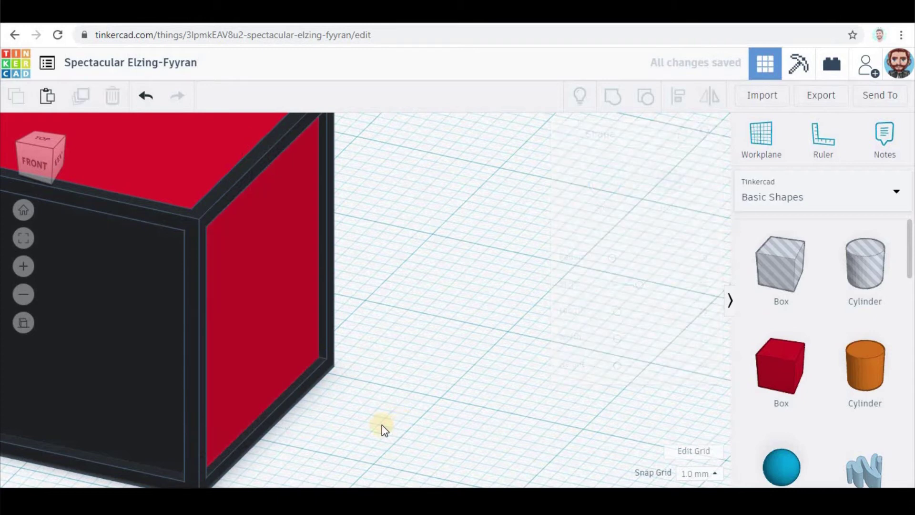
{"action": "right_click_drag", "start_coordinate": [378, 429], "coordinate": [364, 364]}
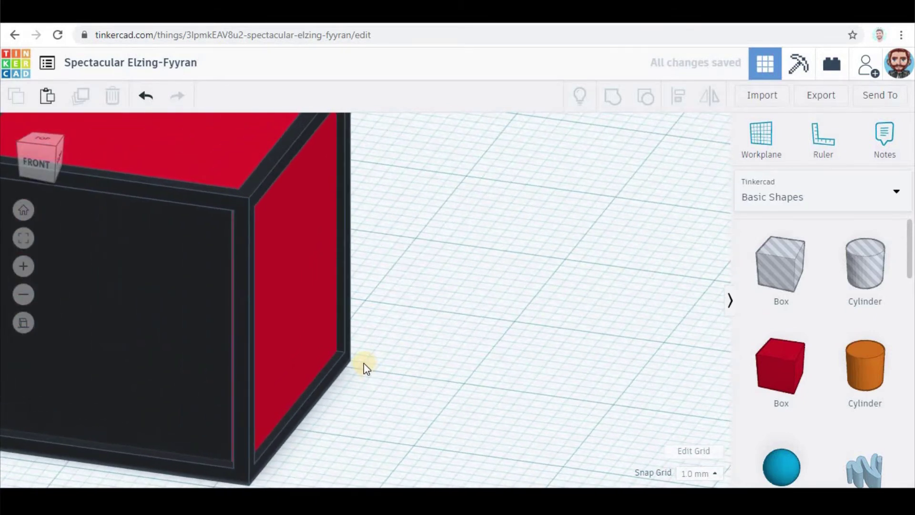
Try to seat the right red plate flush by moving it out of the cube and back in 1 mm steps
{"action": "left_click", "coordinate": [330, 336]}
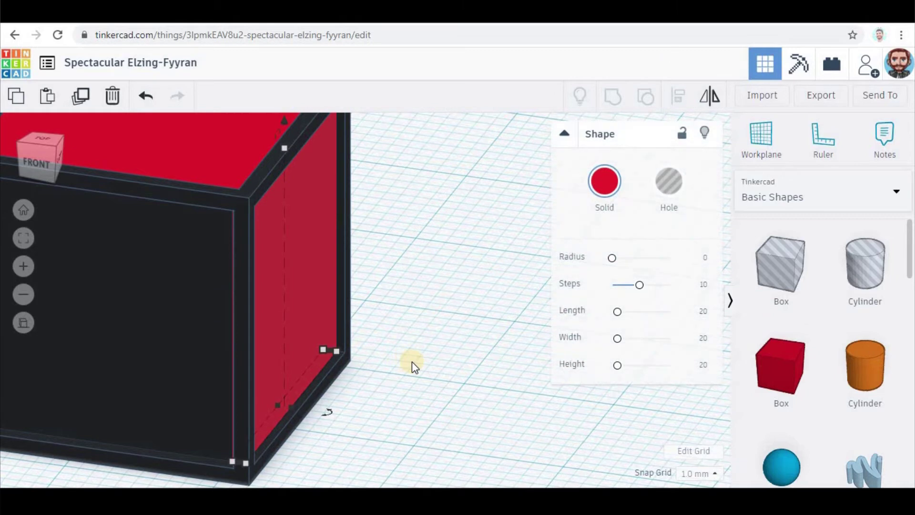
{"action": "key", "text": "shift+Right"}
{"action": "left_click", "coordinate": [412, 361]}
{"action": "key", "text": "Left"}
{"action": "key", "text": "Left"}
{"action": "key", "text": "Left"}
{"action": "key", "text": "Left"}
{"action": "key", "text": "Left"}
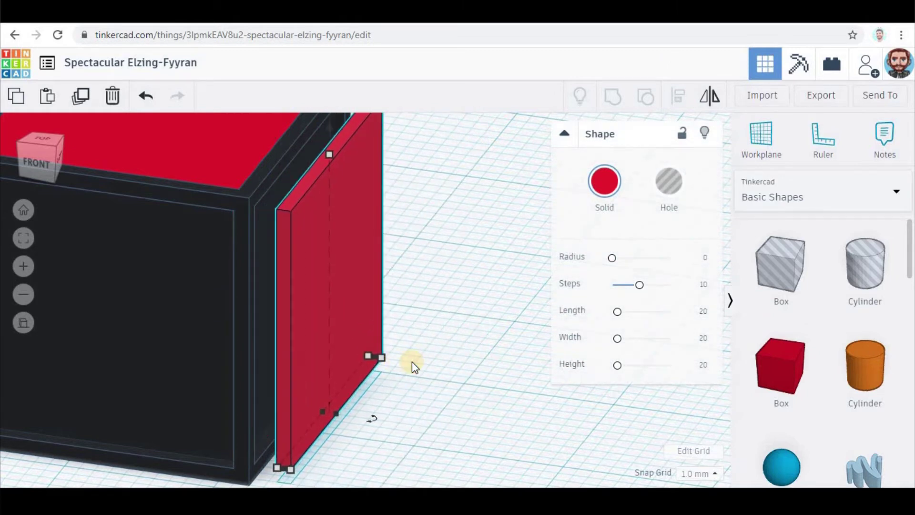
{"action": "key", "text": "Left"}
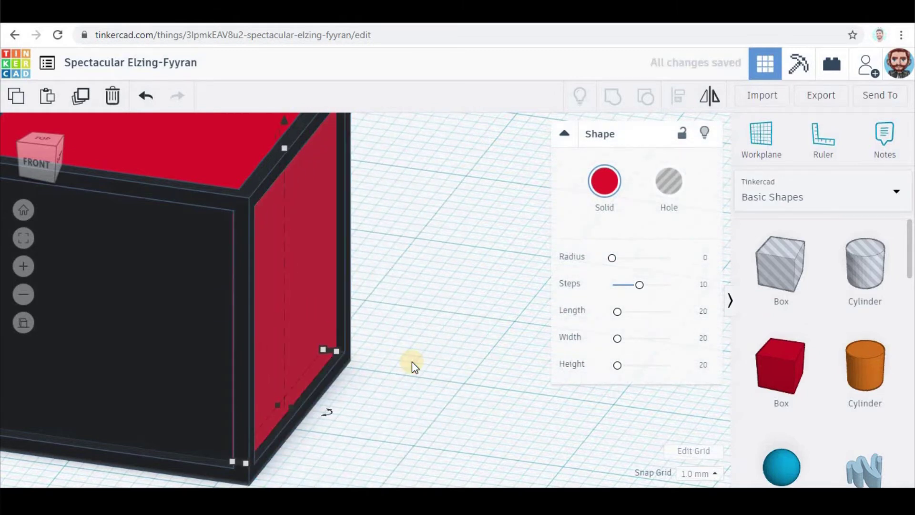
Set the snap grid to 0.1 mm and nudge the right red plate outward until it sits flush with the cube's frame
{"action": "scroll", "coordinate": [297, 267], "scroll_direction": "down", "scroll_amount": 5}
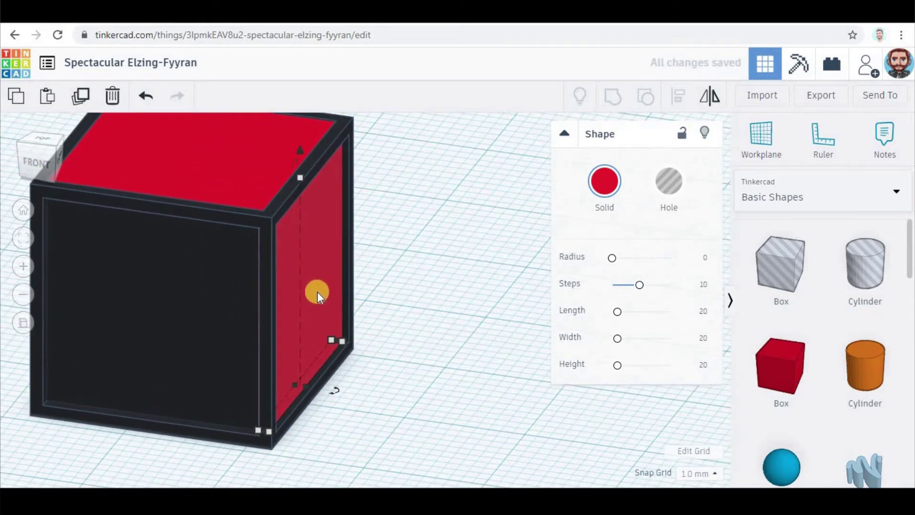
{"action": "left_click", "coordinate": [706, 474]}
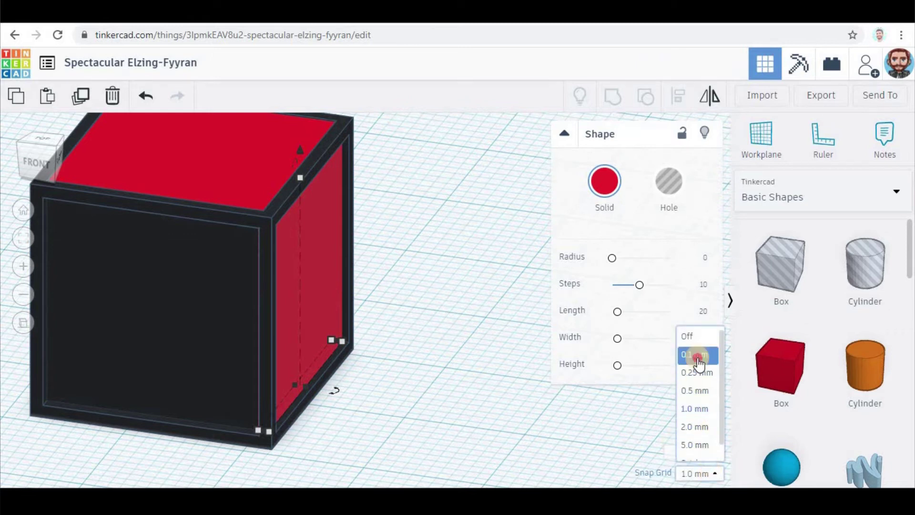
{"action": "left_click", "coordinate": [698, 358]}
{"action": "key", "text": "Right"}
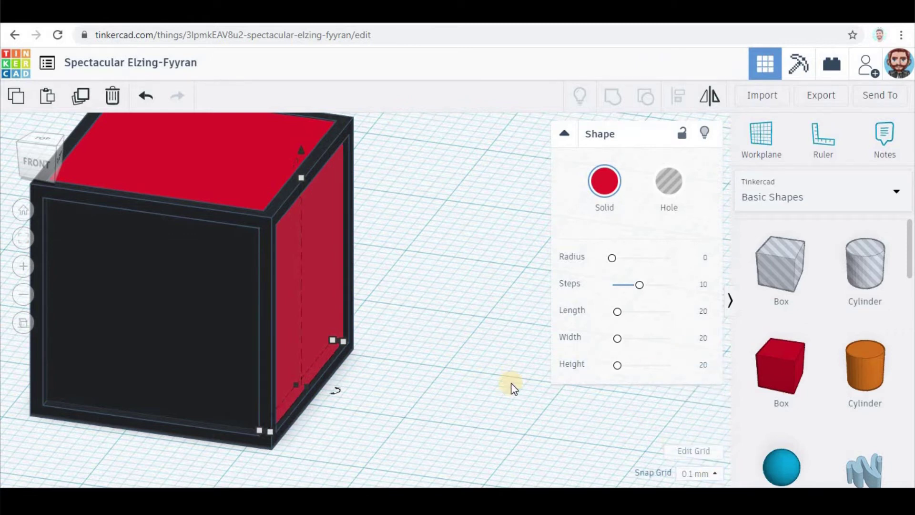
{"action": "key", "text": "Right"}
{"action": "key", "text": "Right"}
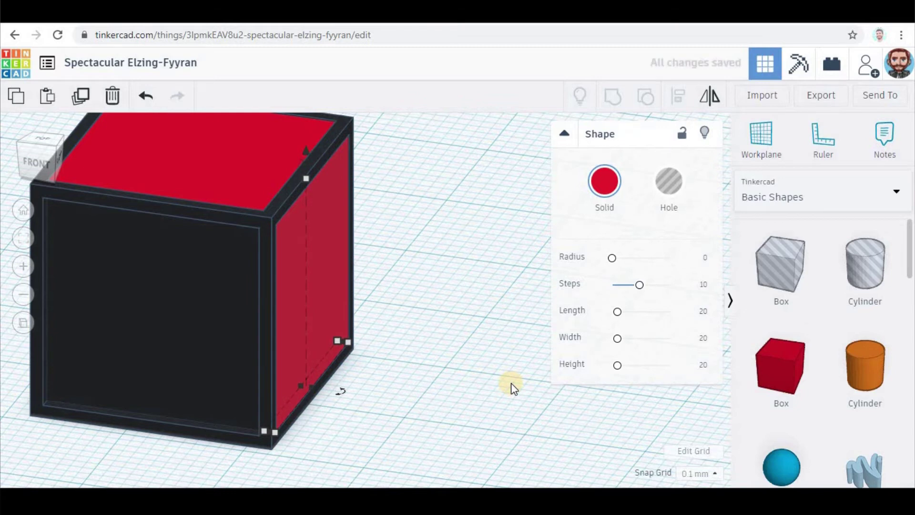
{"action": "scroll", "coordinate": [301, 383], "scroll_direction": "up", "scroll_amount": 5}
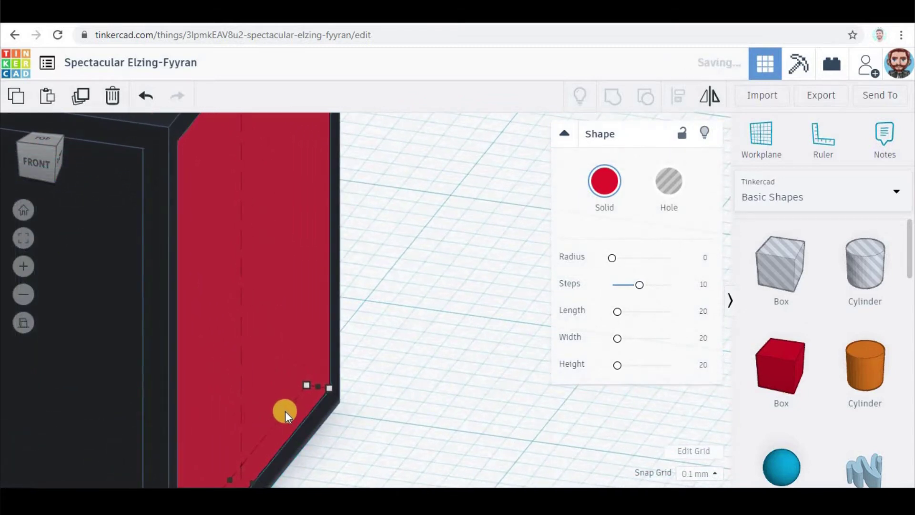
{"action": "scroll", "coordinate": [341, 317], "scroll_direction": "down", "scroll_amount": 8}
{"action": "left_click", "coordinate": [386, 321]}
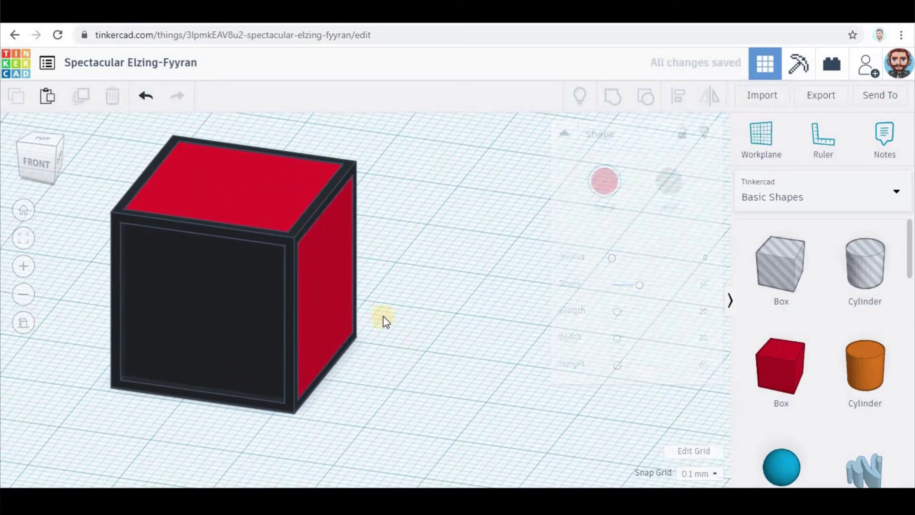
Set the snap grid to 1.0 mm and duplicate the right red plate in place
{"action": "left_click", "coordinate": [336, 305]}
{"action": "left_click", "coordinate": [696, 474]}
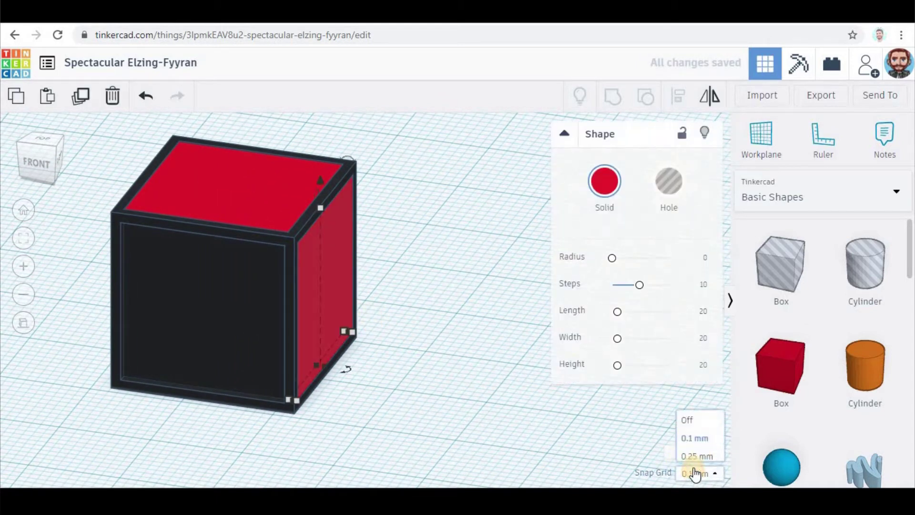
{"action": "left_click", "coordinate": [697, 408]}
{"action": "left_click", "coordinate": [81, 104]}
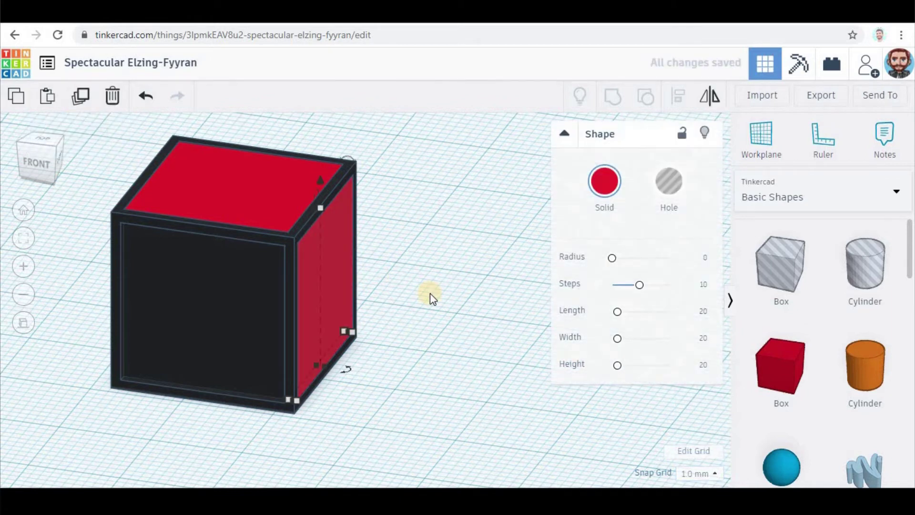
Move the duplicated plate straight through the cube until it fills the recess in the left face
{"action": "key", "text": "Left"}
{"action": "key", "text": "shift+Left"}
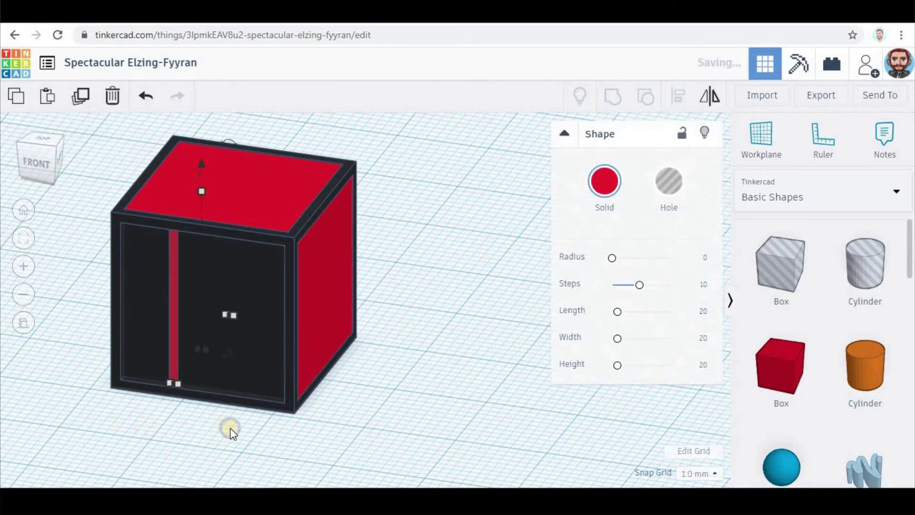
{"action": "right_click_drag", "start_coordinate": [230, 428], "coordinate": [263, 431]}
{"action": "key", "text": "Left"}
{"action": "key", "text": "Left"}
{"action": "key", "text": "Left"}
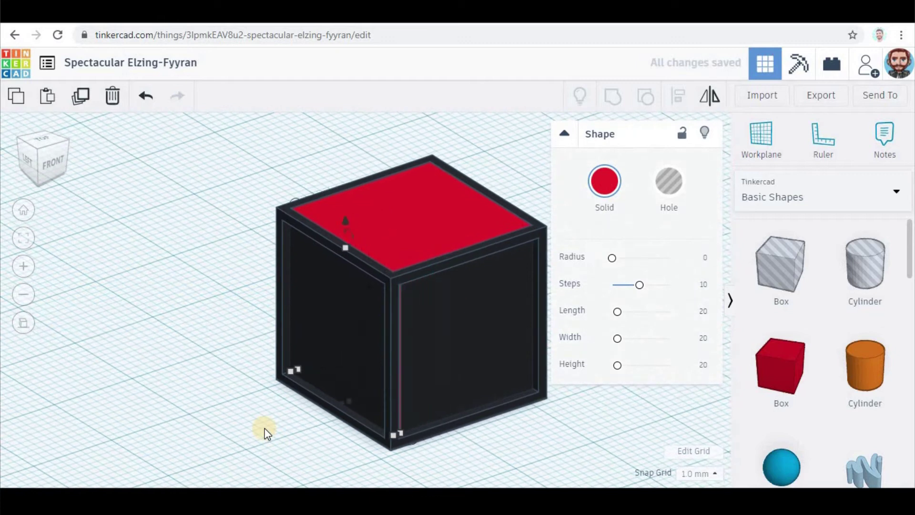
{"action": "key", "text": "Left"}
{"action": "scroll", "coordinate": [306, 399], "scroll_direction": "up", "scroll_amount": 3}
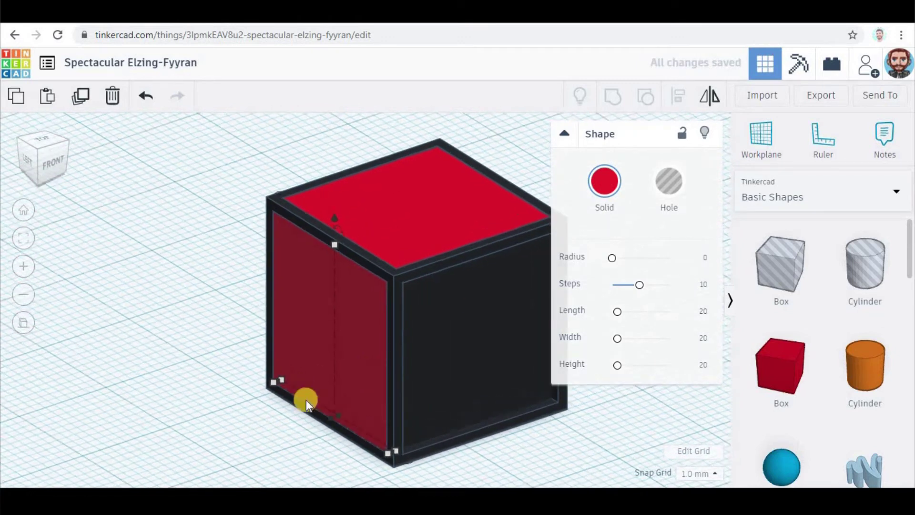
{"action": "left_click", "coordinate": [138, 356]}
Duplicate the right red plate in place and rotate the copy 90° about the vertical axis
{"action": "right_click_drag", "start_coordinate": [200, 389], "coordinate": [118, 362]}
{"action": "scroll", "coordinate": [119, 362], "scroll_direction": "down", "scroll_amount": 2}
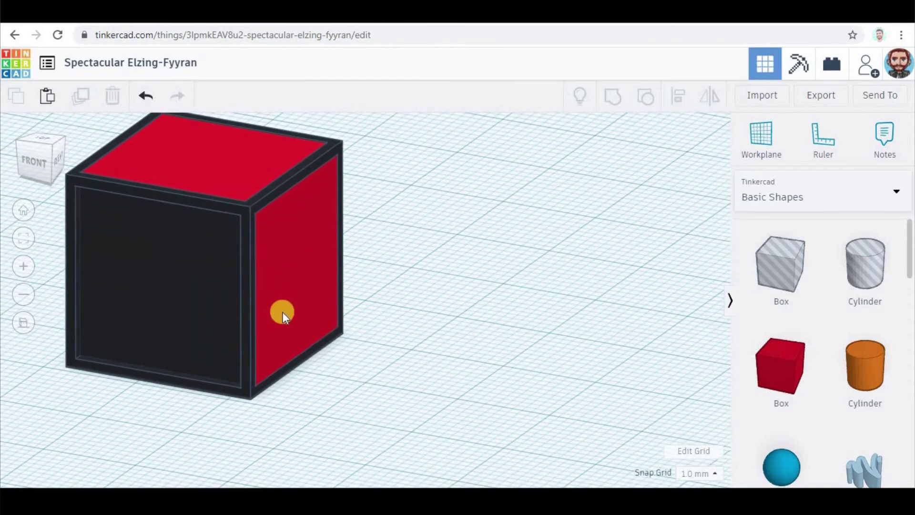
{"action": "left_click", "coordinate": [245, 287]}
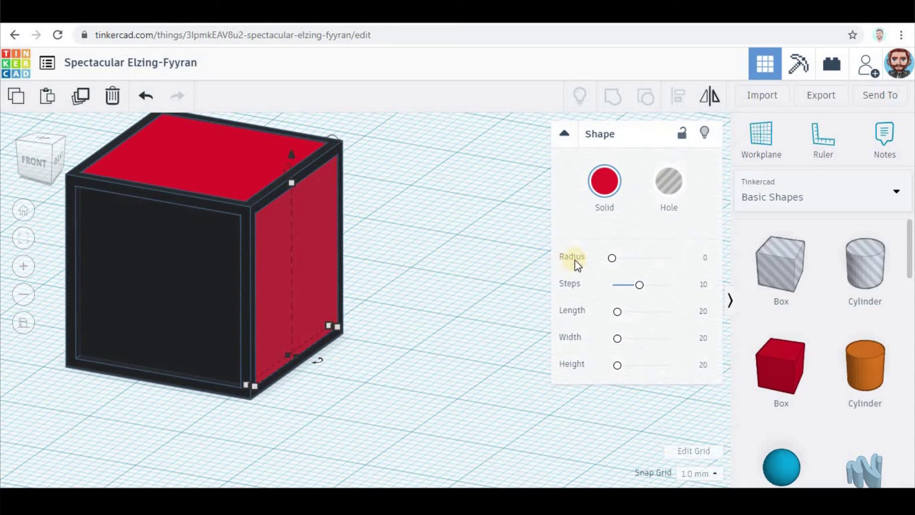
{"action": "left_click", "coordinate": [79, 95]}
{"action": "left_click", "coordinate": [320, 224]}
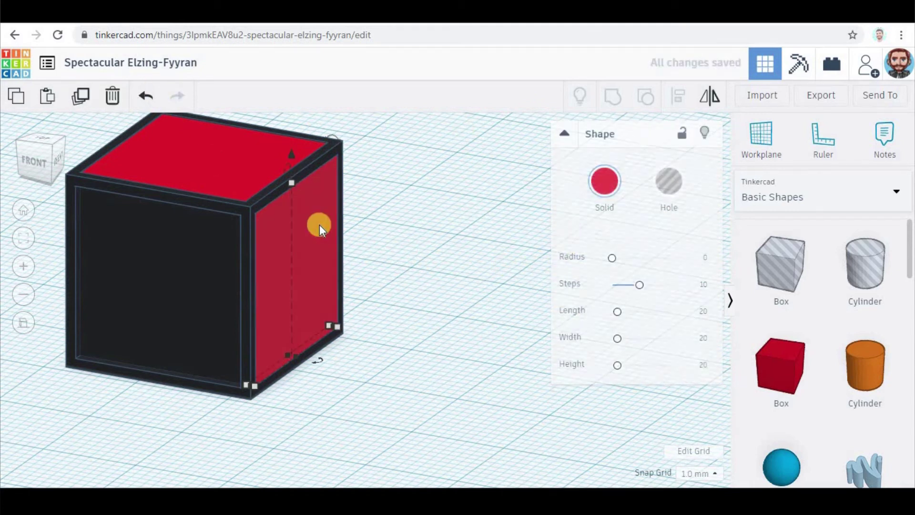
{"action": "left_click_drag", "start_coordinate": [317, 361], "coordinate": [428, 404], "text": "shift"}
Move the rotated red plate in 1 mm steps into the recess of the cube's front face
{"action": "key", "text": "Left"}
{"action": "key", "text": "Left"}
{"action": "key", "text": "Left"}
{"action": "key", "text": "Left"}
{"action": "key", "text": "Left"}
{"action": "key", "text": "Left"}
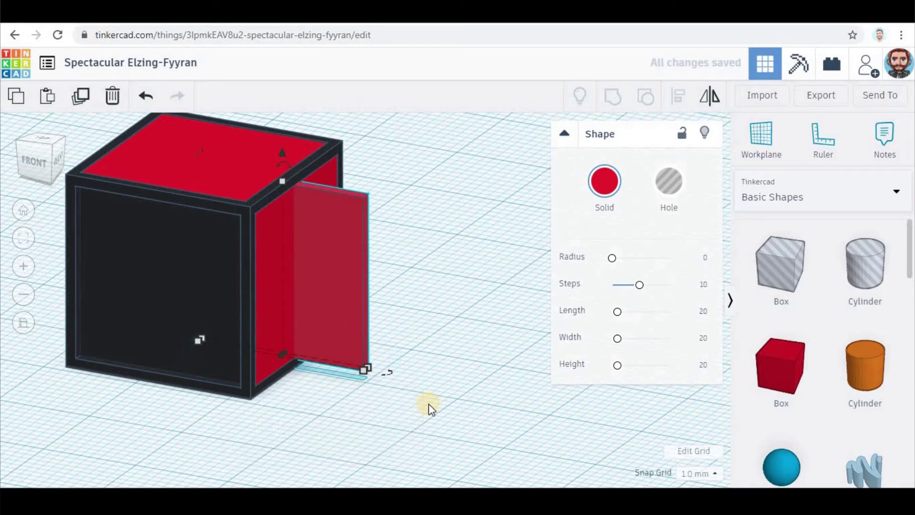
{"action": "key", "text": "Left"}
{"action": "key", "text": "Left"}
{"action": "key", "text": "Left"}
{"action": "key", "text": "Left"}
{"action": "key", "text": "Left"}
{"action": "key", "text": "Left"}
{"action": "key", "text": "Left"}
{"action": "key", "text": "Left"}
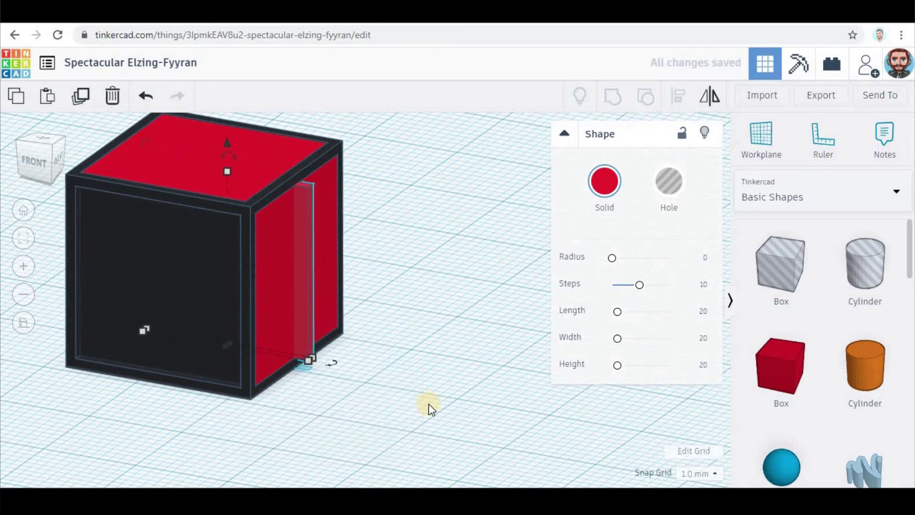
{"action": "key", "text": "Left"}
{"action": "key", "text": "Left"}
{"action": "key", "text": "Left"}
{"action": "key", "text": "Left"}
{"action": "key", "text": "Left"}
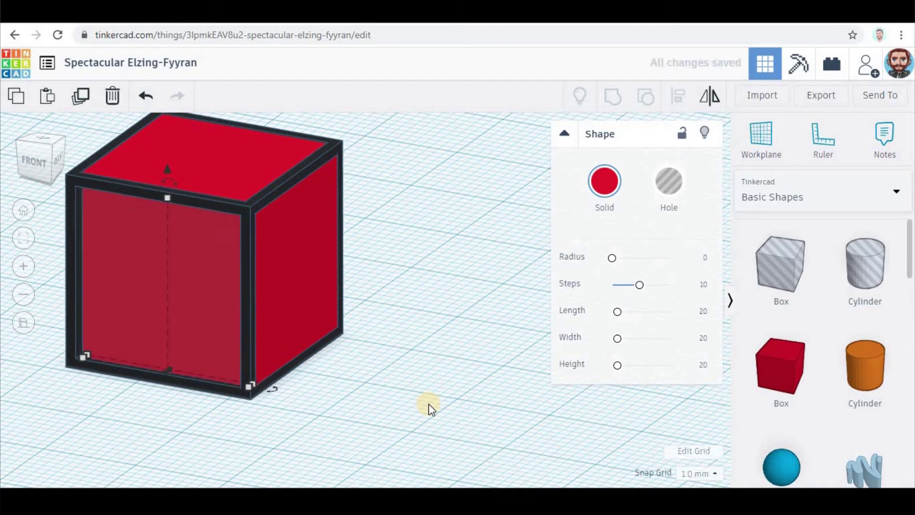
{"action": "key", "text": "Left"}
{"action": "key", "text": "Left"}
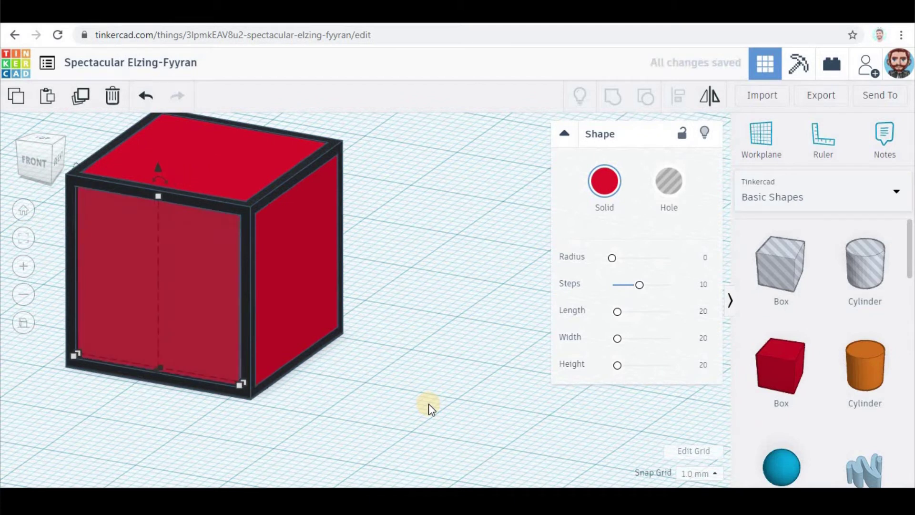
{"action": "scroll", "coordinate": [133, 270], "scroll_direction": "up", "scroll_amount": 3}
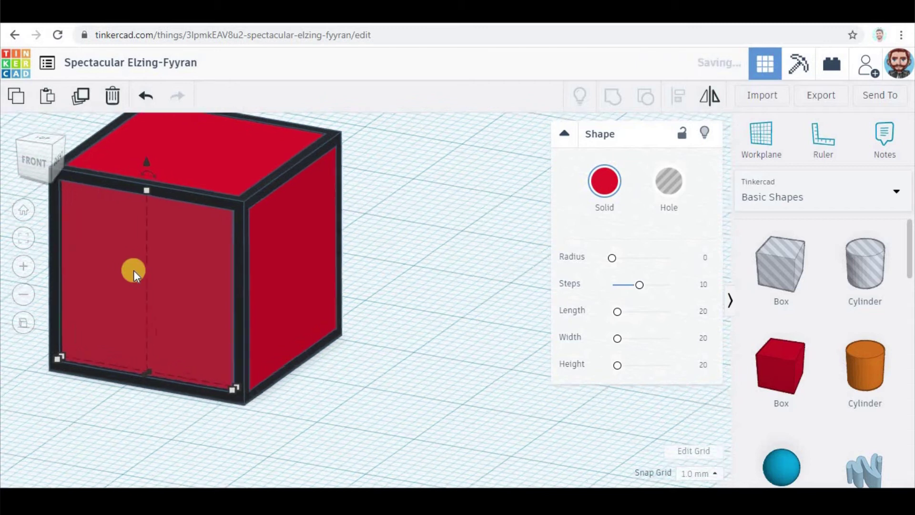
Set the snap grid to 0.1 mm and nudge the front red plate until it is centred and flush in its recess
{"action": "right_click_drag", "start_coordinate": [72, 466], "coordinate": [312, 426]}
{"action": "scroll", "coordinate": [355, 431], "scroll_direction": "down", "scroll_amount": 2}
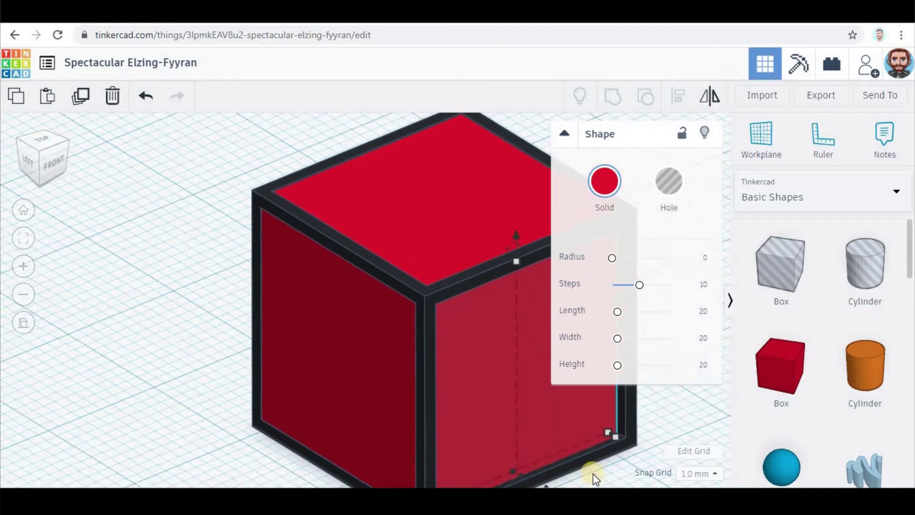
{"action": "left_click", "coordinate": [713, 479]}
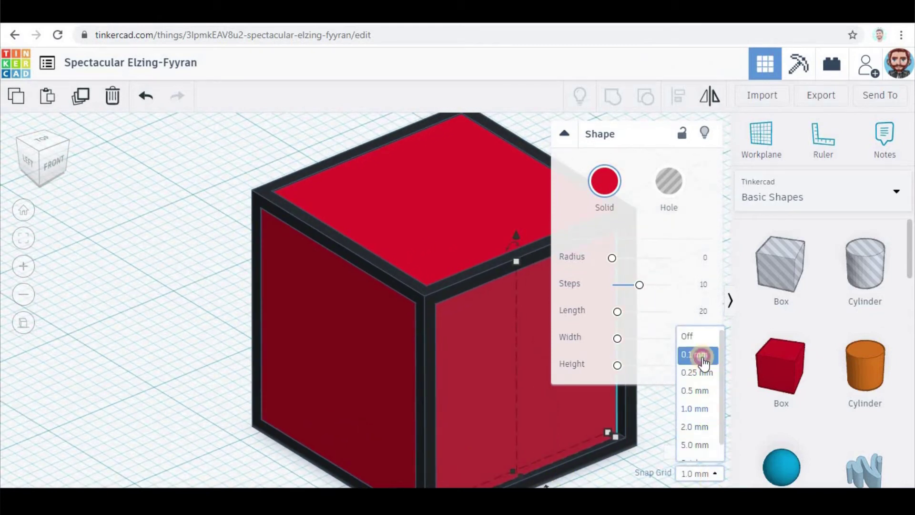
{"action": "left_click", "coordinate": [702, 356]}
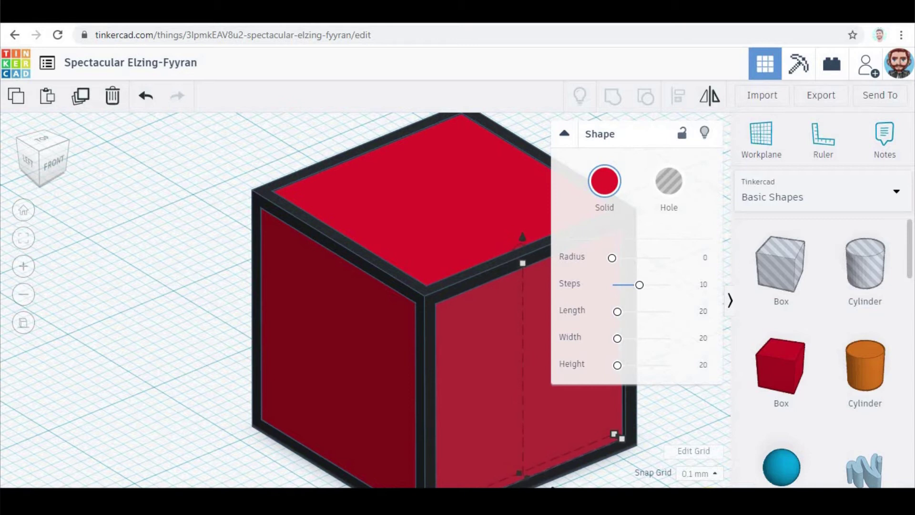
{"action": "key", "text": "Down"}
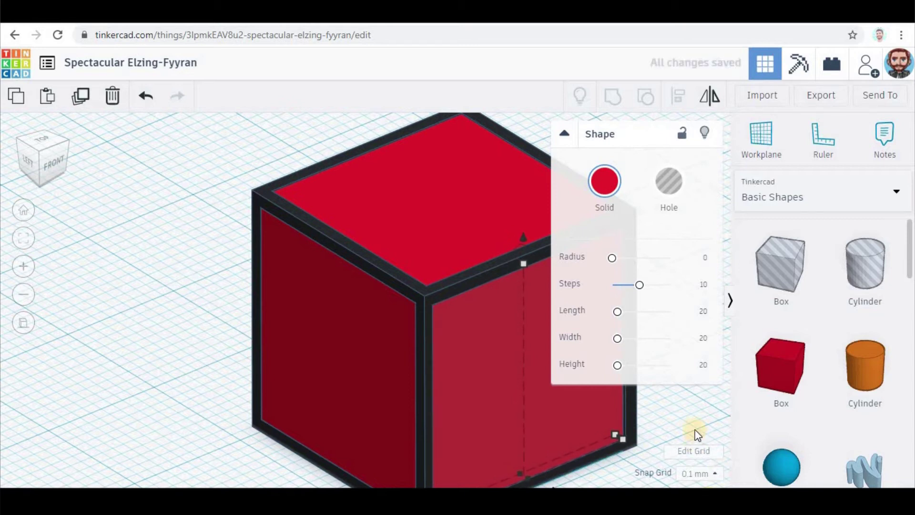
{"action": "right_click_drag", "start_coordinate": [636, 433], "coordinate": [596, 416]}
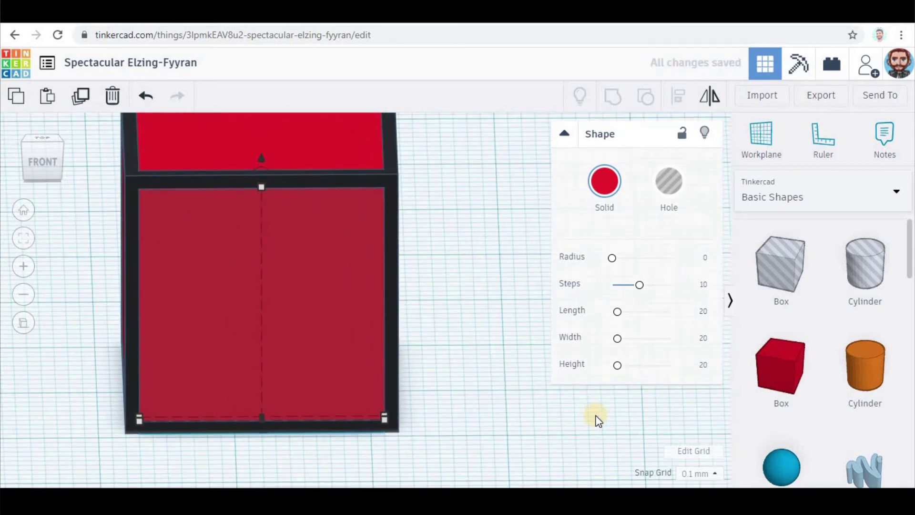
{"action": "right_click_drag", "start_coordinate": [468, 422], "coordinate": [437, 429]}
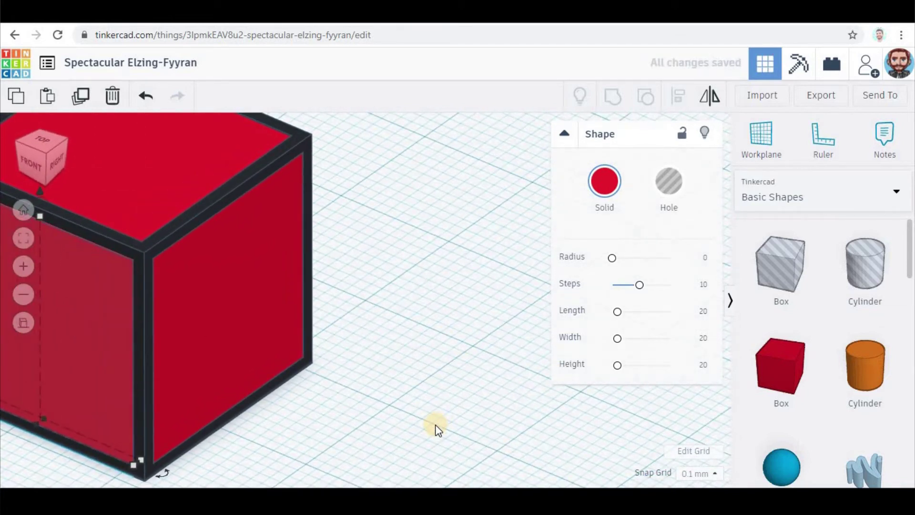
Duplicate the front red plate in place and nudge the copy slightly sideways in 0.1 mm steps
{"action": "left_click", "coordinate": [188, 348]}
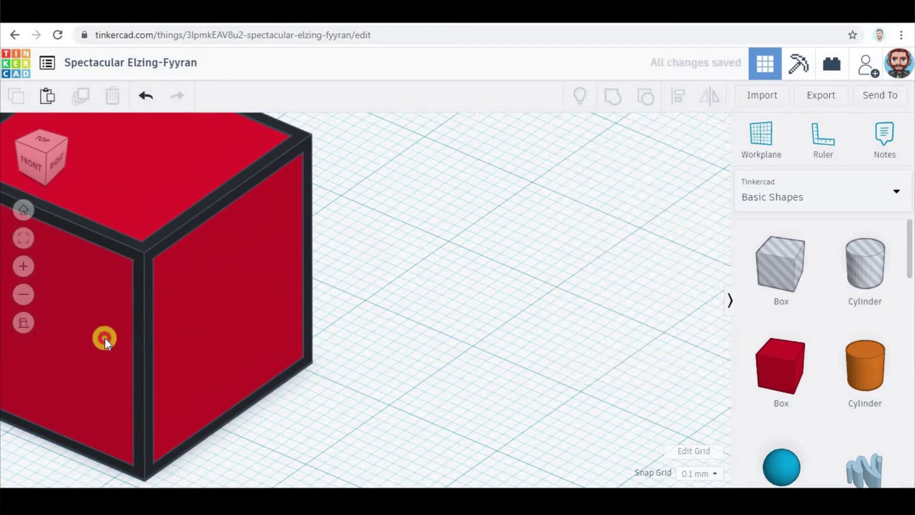
{"action": "left_click", "coordinate": [105, 339]}
{"action": "scroll", "coordinate": [329, 389], "scroll_direction": "down", "scroll_amount": 4}
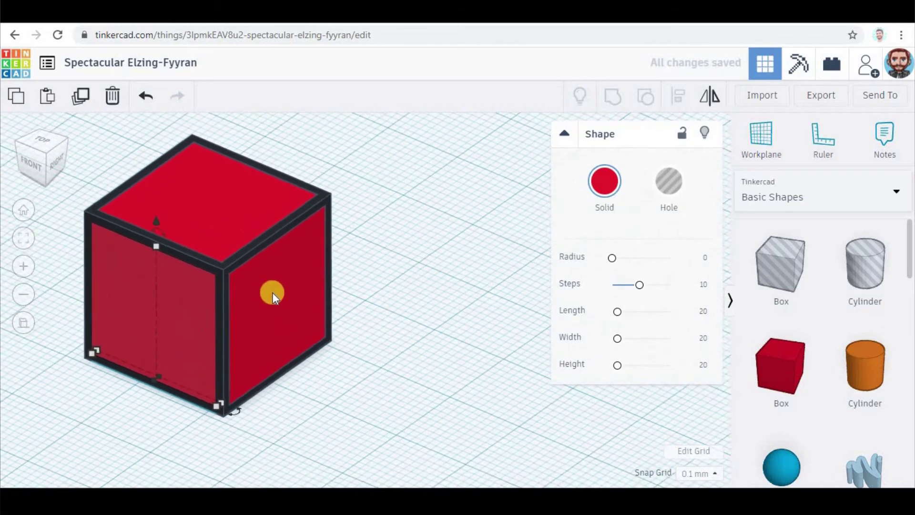
{"action": "left_click", "coordinate": [83, 101]}
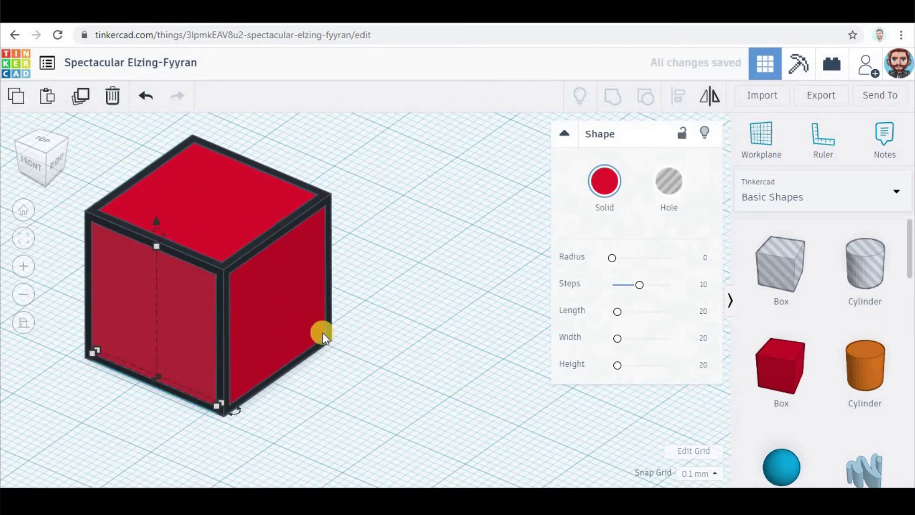
{"action": "key", "text": "Right"}
{"action": "key", "text": "Right"}
{"action": "key", "text": "Right"}
{"action": "key", "text": "Left"}
{"action": "key", "text": "Left"}
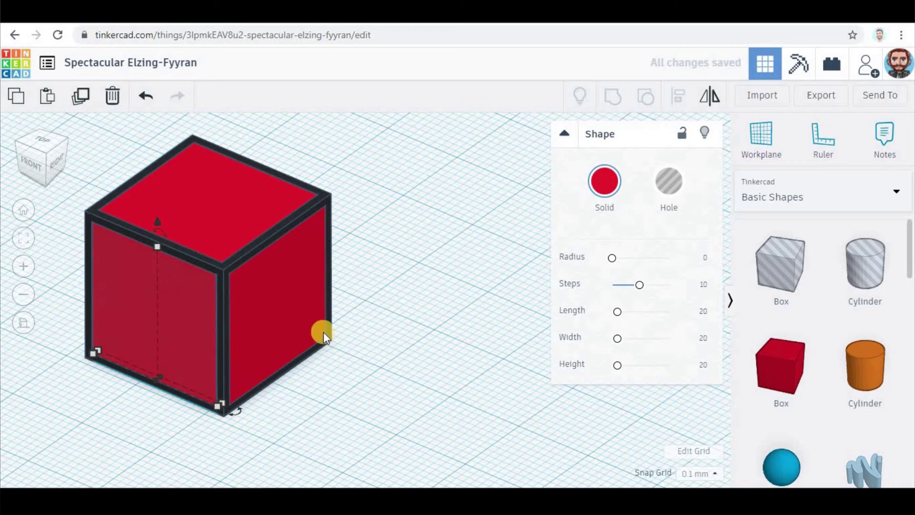
Set the snap grid to 1.0 mm and move the copied front plate back through the cube into the rear face's recess
{"action": "left_click", "coordinate": [697, 477]}
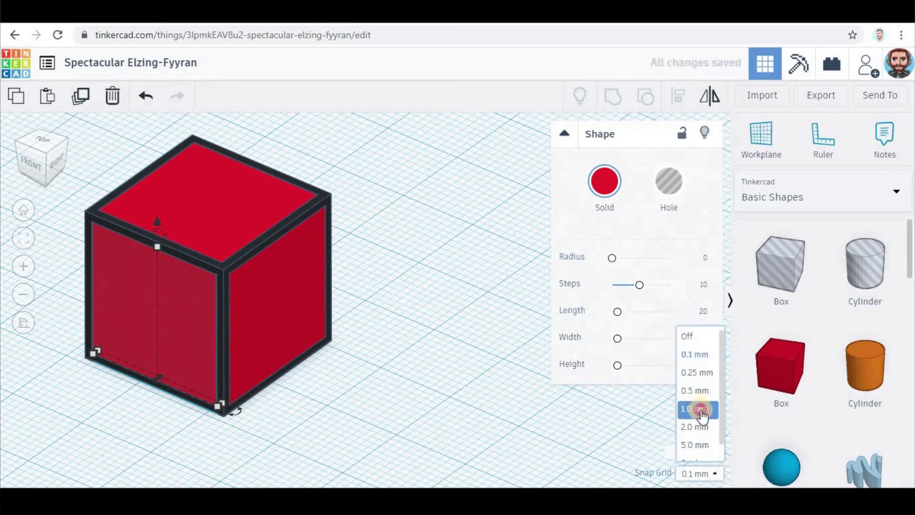
{"action": "left_click", "coordinate": [700, 410]}
{"action": "key", "text": "Up"}
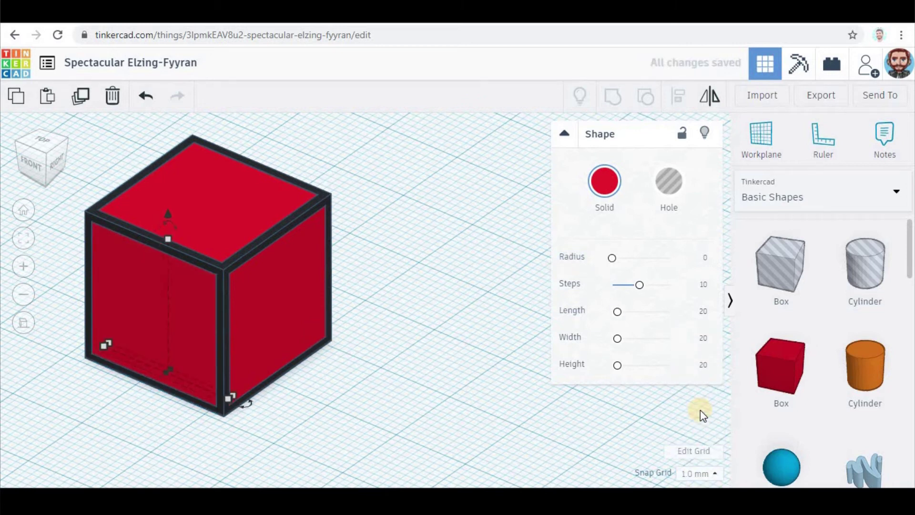
{"action": "key", "text": "Up"}
{"action": "key", "text": "Up"}
{"action": "key", "text": "Up"}
{"action": "key", "text": "Up"}
{"action": "key", "text": "Up"}
{"action": "key", "text": "Up"}
{"action": "key", "text": "Up"}
{"action": "key", "text": "Up"}
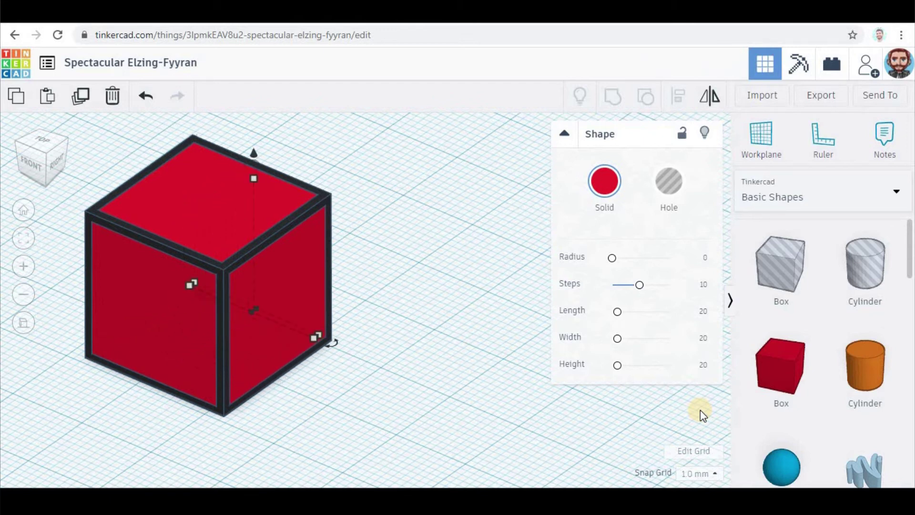
{"action": "key", "text": "Up"}
{"action": "right_click_drag", "start_coordinate": [377, 390], "coordinate": [201, 387]}
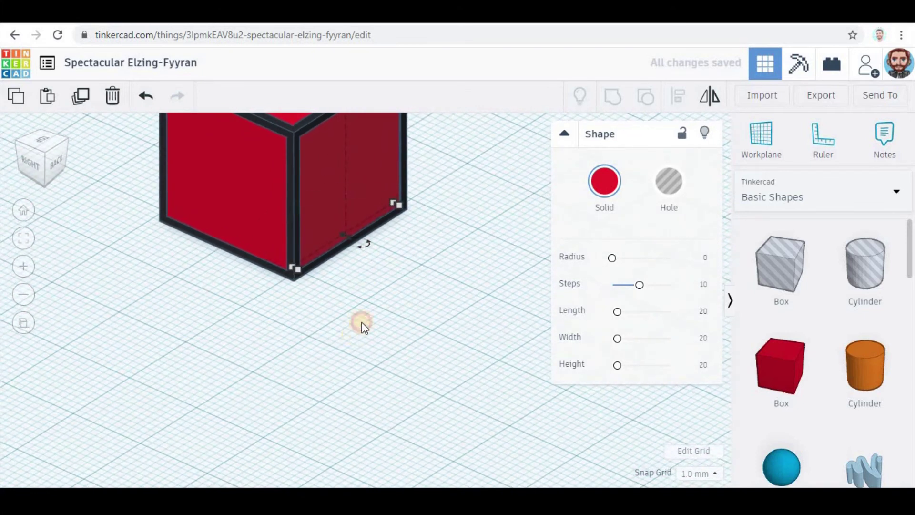
{"action": "left_click", "coordinate": [362, 322]}
{"action": "scroll", "coordinate": [393, 196], "scroll_direction": "up", "scroll_amount": 5}
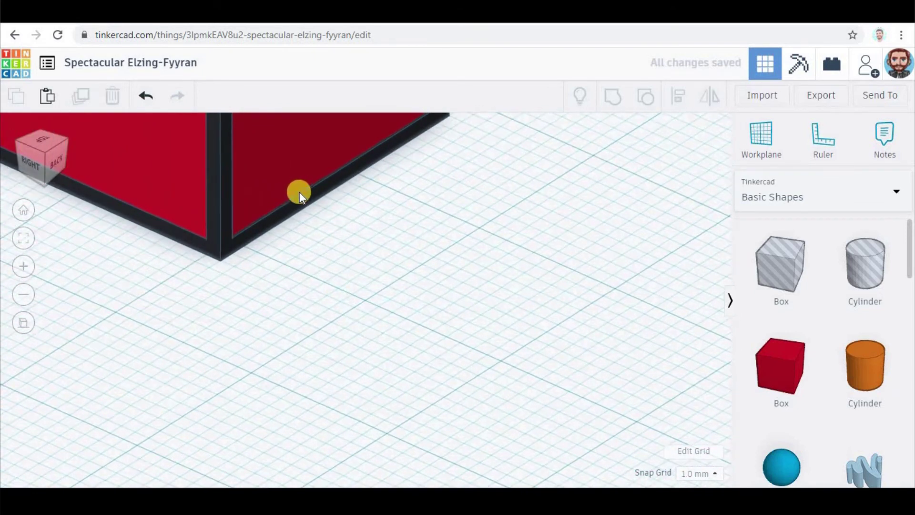
{"action": "right_click_drag", "start_coordinate": [399, 294], "coordinate": [338, 291]}
{"action": "scroll", "coordinate": [339, 310], "scroll_direction": "down", "scroll_amount": 5}
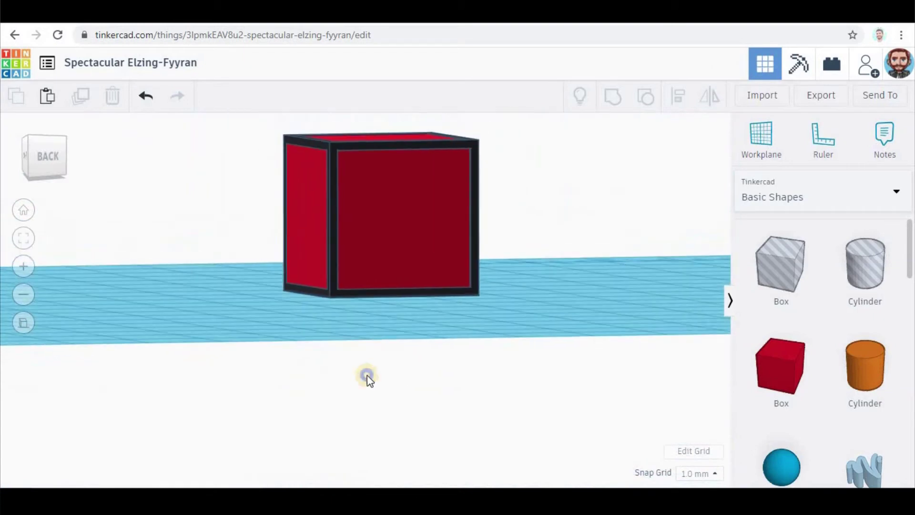
Select all seven parts of the cube, turn on Multicolor for them, and try to group them
{"action": "right_click_drag", "start_coordinate": [261, 410], "coordinate": [284, 414]}
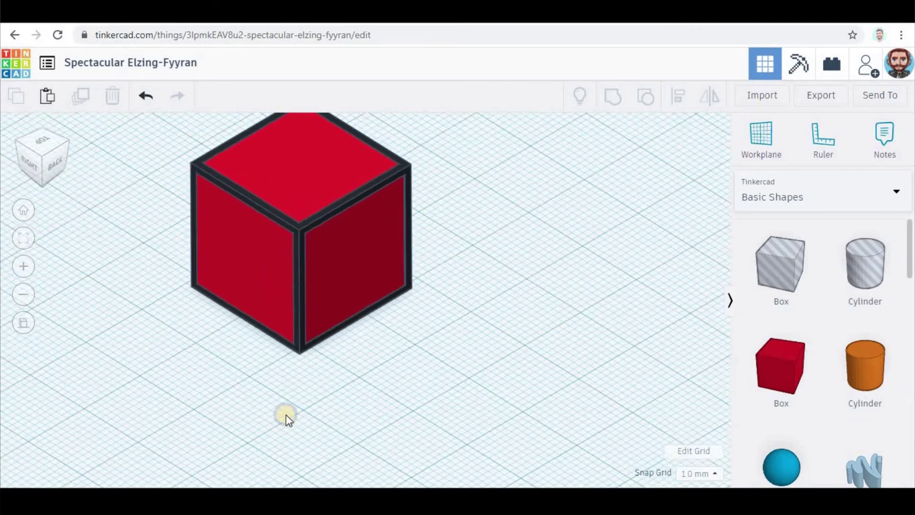
{"action": "scroll", "coordinate": [251, 298], "scroll_direction": "down", "scroll_amount": 3}
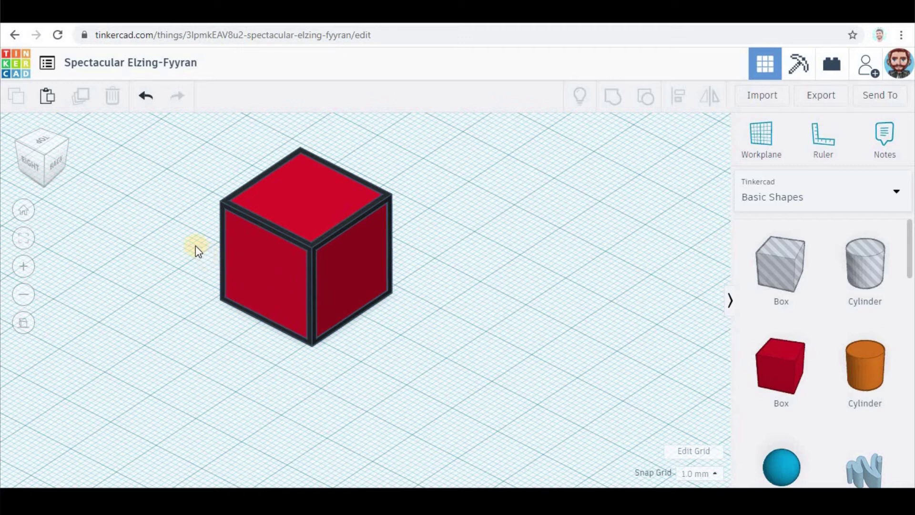
{"action": "scroll", "coordinate": [195, 245], "scroll_direction": "down", "scroll_amount": 5}
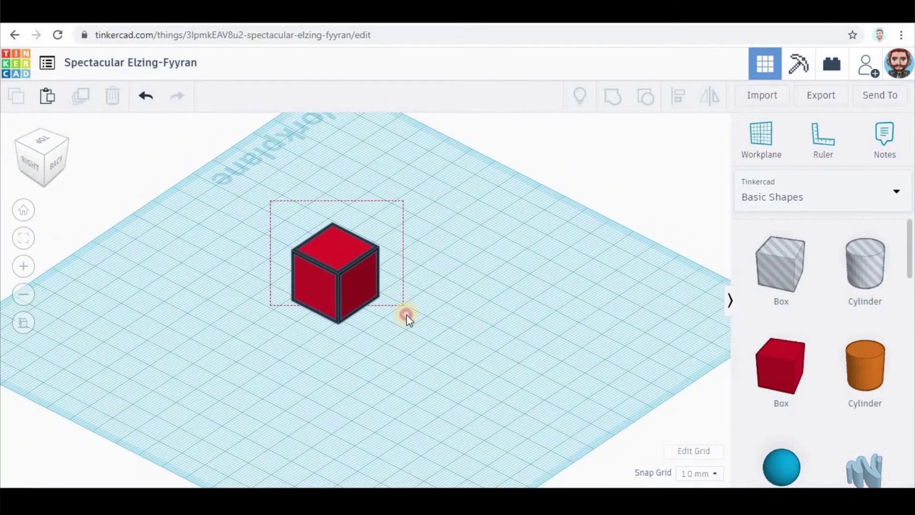
{"action": "left_click_drag", "start_coordinate": [415, 350], "coordinate": [415, 351]}
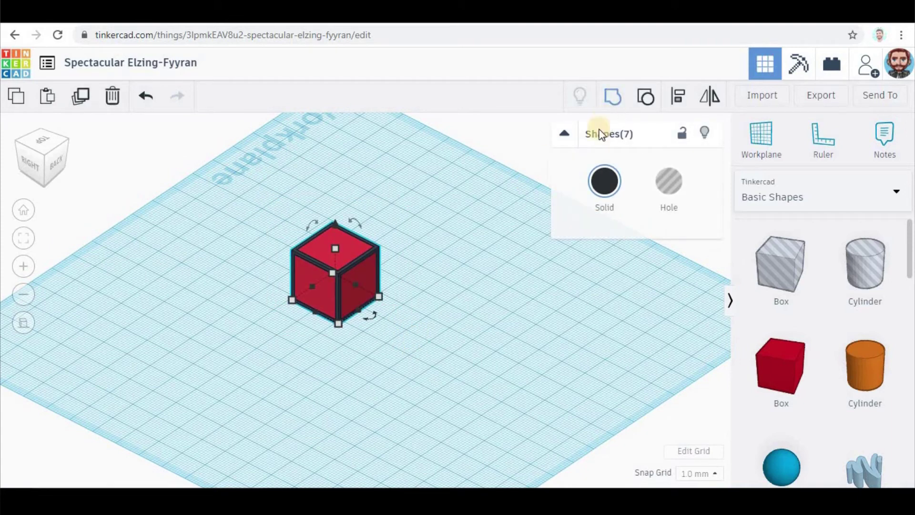
{"action": "left_click", "coordinate": [565, 135]}
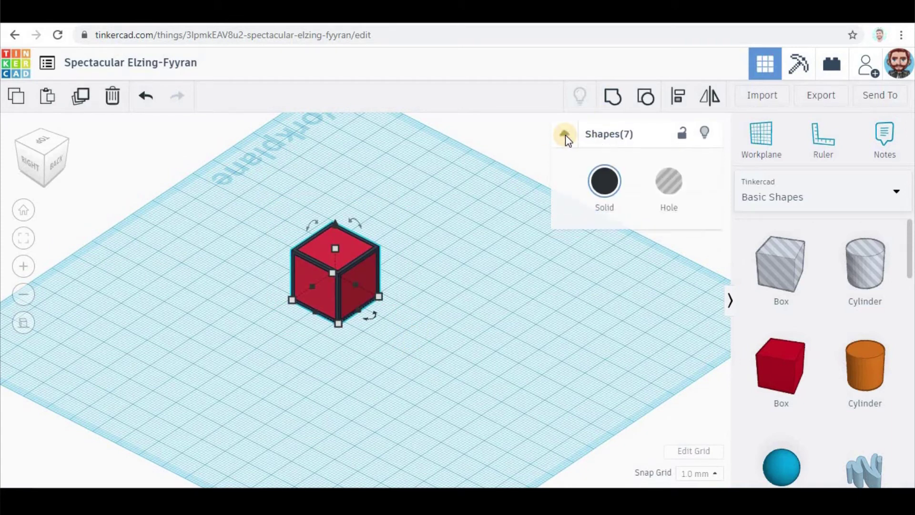
{"action": "left_click", "coordinate": [566, 135]}
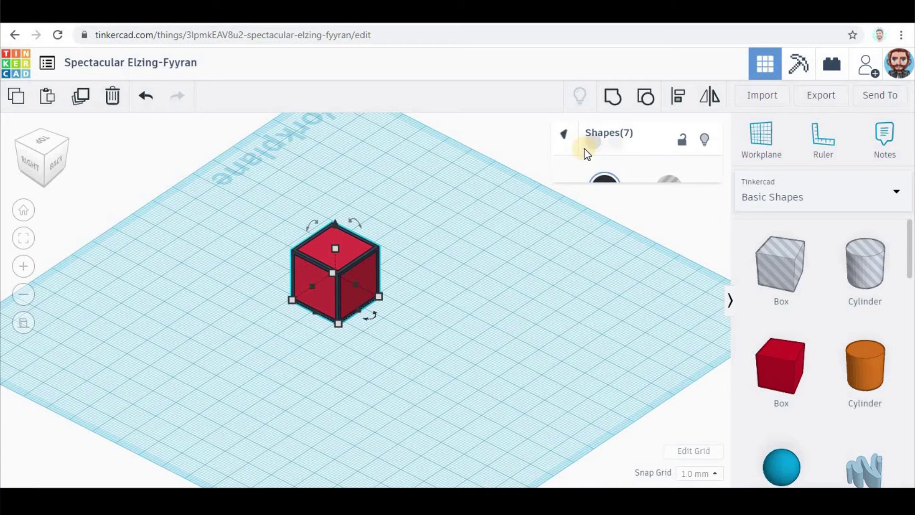
{"action": "left_click", "coordinate": [604, 191]}
{"action": "left_click", "coordinate": [616, 349]}
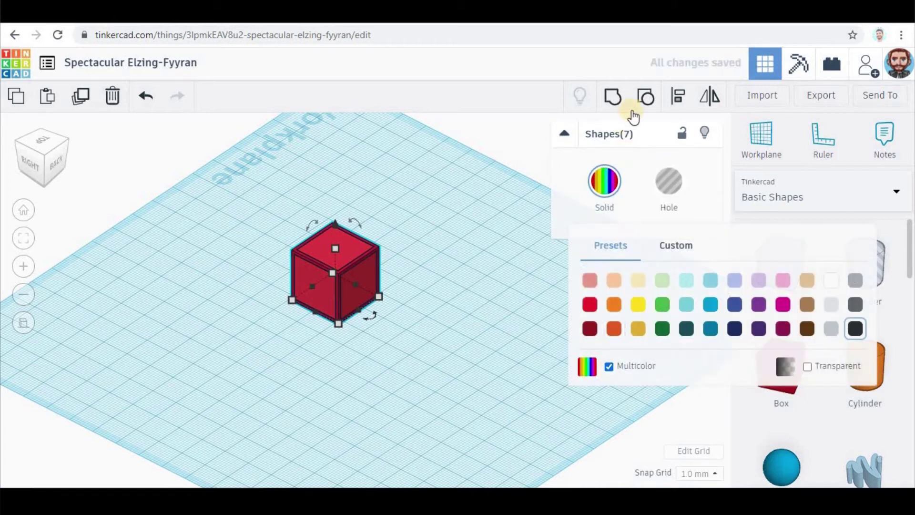
{"action": "key", "text": "ctrl+g"}
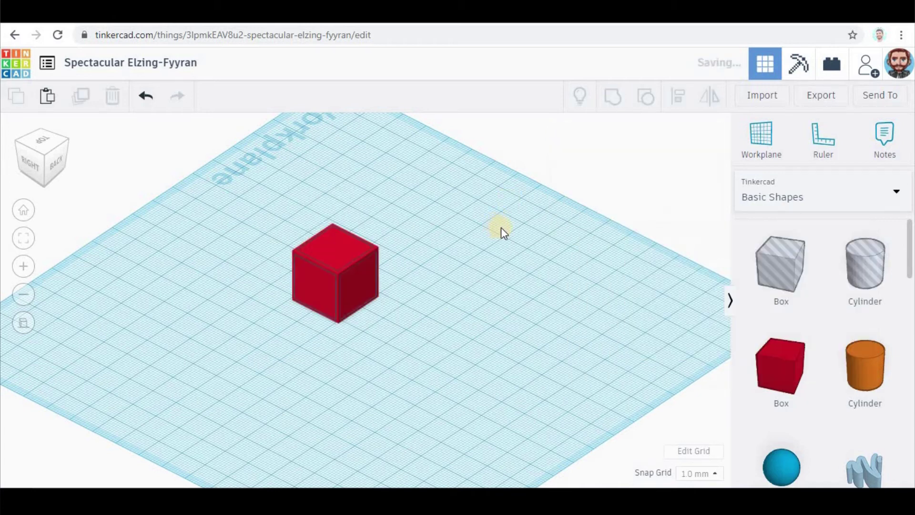
Toggle the Multicolor option, and set the cube frame's colour to the black preset
{"action": "left_click", "coordinate": [612, 203]}
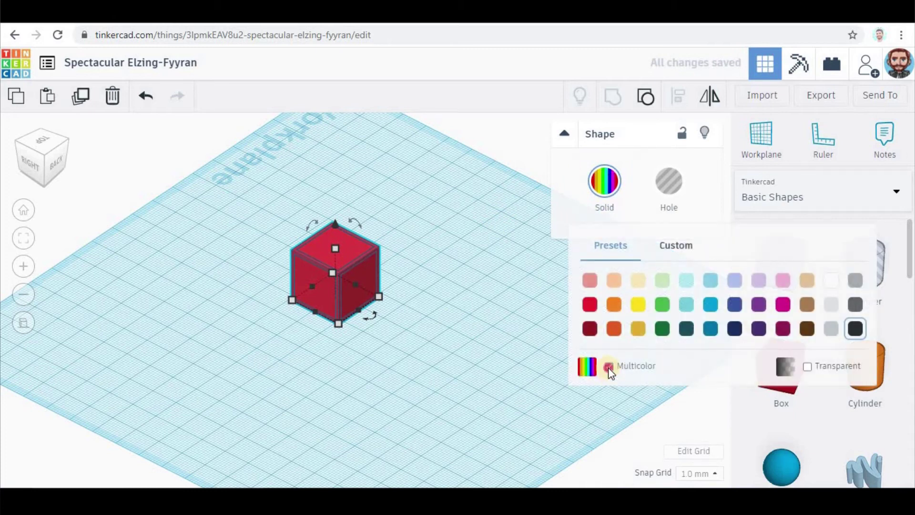
{"action": "left_click", "coordinate": [608, 367]}
{"action": "left_click", "coordinate": [608, 366]}
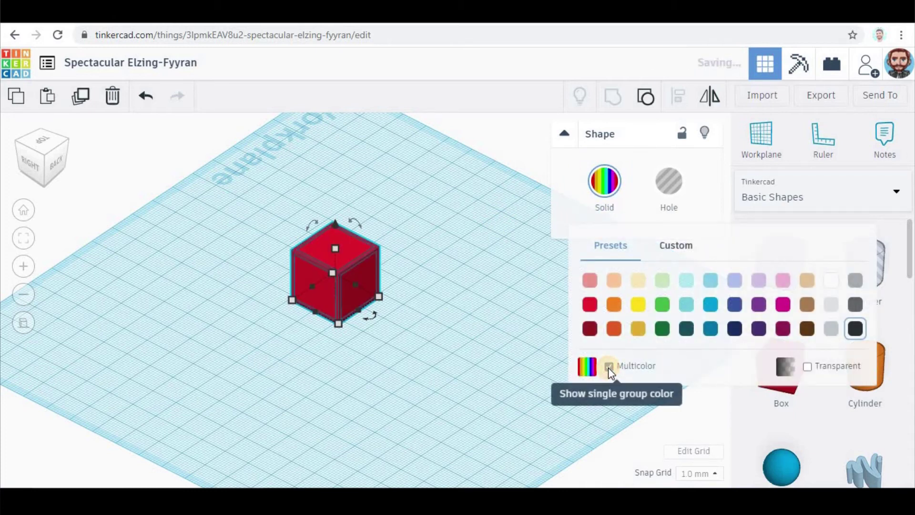
{"action": "left_click", "coordinate": [389, 362]}
{"action": "scroll", "coordinate": [314, 245], "scroll_direction": "up", "scroll_amount": 5}
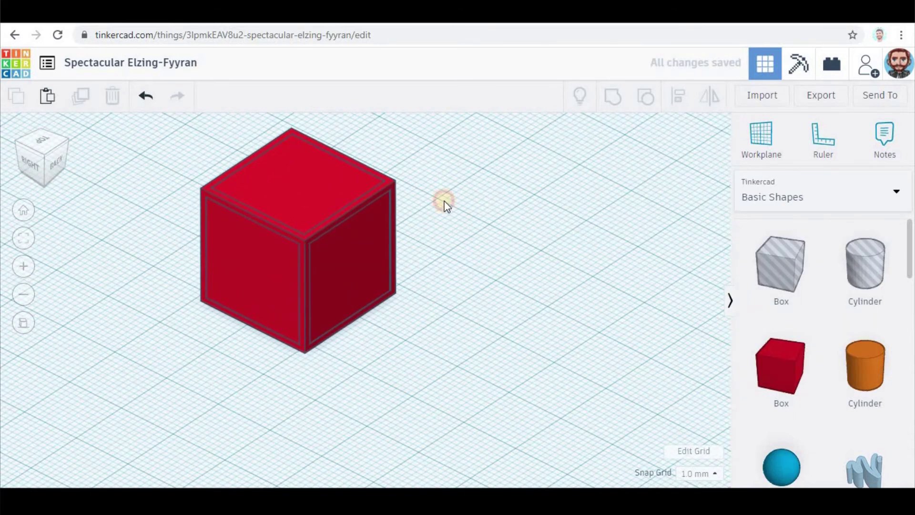
{"action": "left_click", "coordinate": [305, 238]}
{"action": "left_click", "coordinate": [605, 181]}
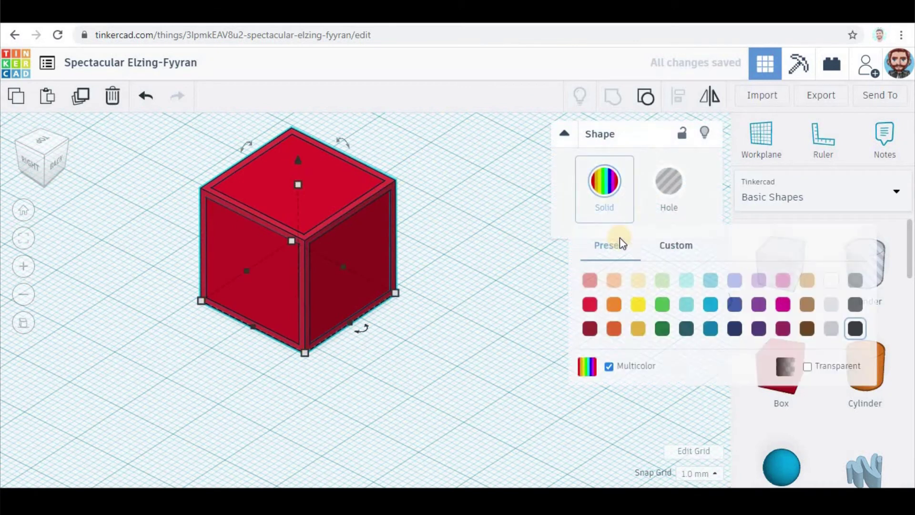
{"action": "left_click", "coordinate": [857, 329]}
Group the black frame with its six red plates and turn on Multicolor for the group
{"action": "left_click_drag", "start_coordinate": [443, 395], "coordinate": [200, 162]}
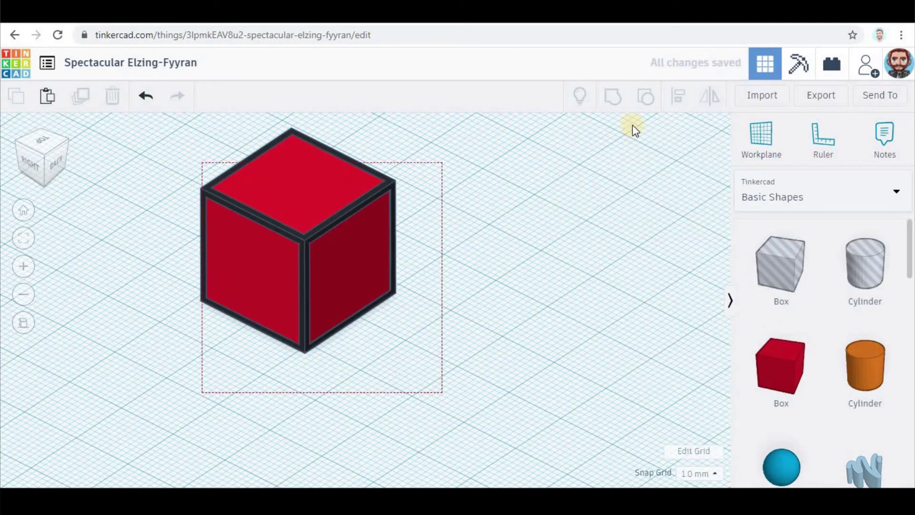
{"action": "key", "text": "ctrl+g"}
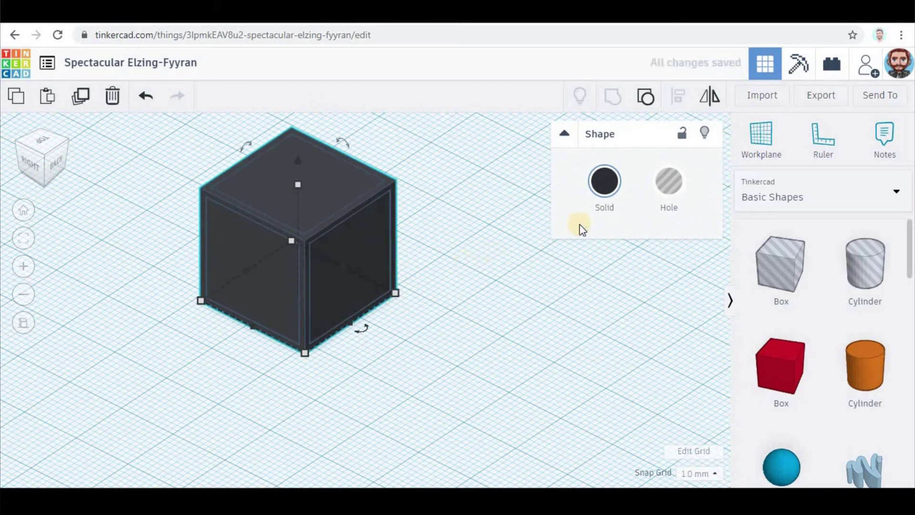
{"action": "left_click", "coordinate": [613, 184]}
{"action": "left_click", "coordinate": [610, 366]}
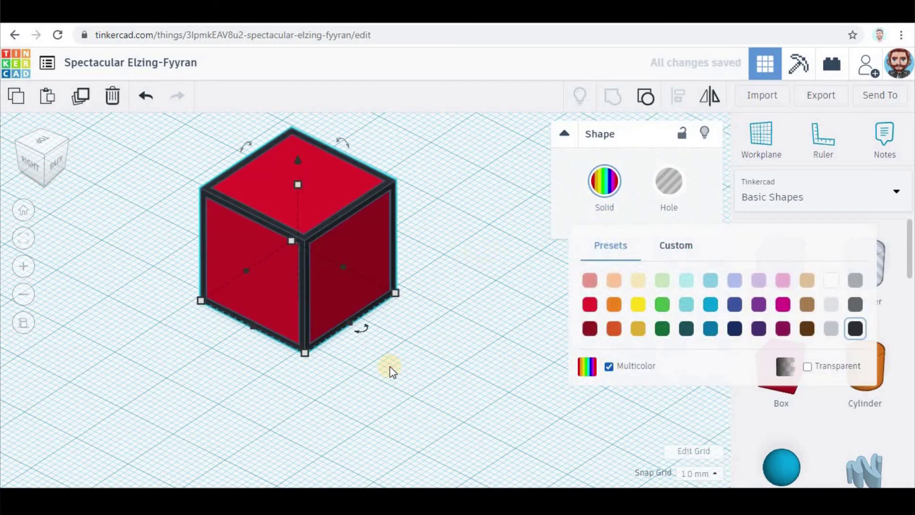
Move the grouped cube across the workplane to make room beside it for more cubes
{"action": "left_click", "coordinate": [232, 400]}
{"action": "right_click_drag", "start_coordinate": [259, 356], "coordinate": [425, 302]}
{"action": "left_click_drag", "start_coordinate": [302, 190], "coordinate": [216, 334]}
{"action": "scroll", "coordinate": [218, 332], "scroll_direction": "down", "scroll_amount": 5}
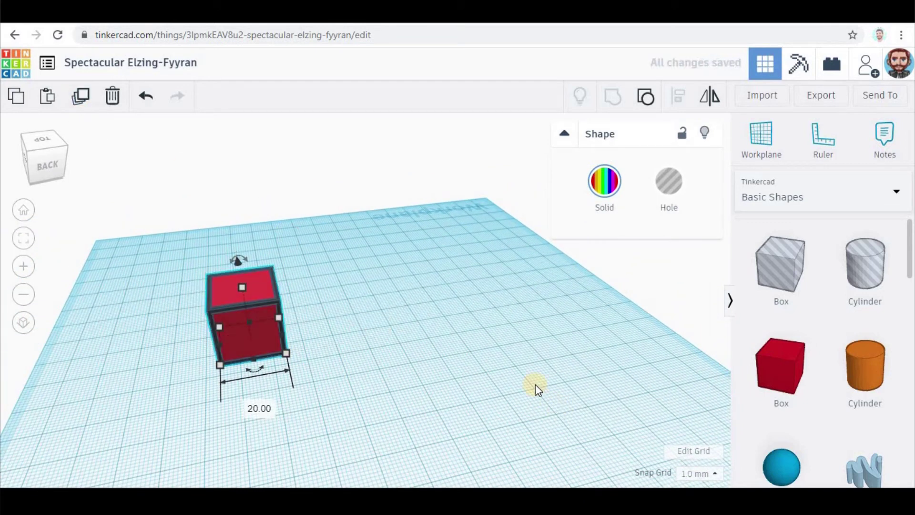
Duplicate the cube, move the copy sideways in 1 mm steps until it adjoins the first, and repeat the duplication for a row of three
{"action": "key", "text": "ctrl+d"}
{"action": "key", "text": "Right"}
{"action": "key", "text": "Right"}
{"action": "key", "text": "Right"}
{"action": "key", "text": "Right"}
{"action": "key", "text": "Right"}
{"action": "key", "text": "Right"}
{"action": "key", "text": "Right"}
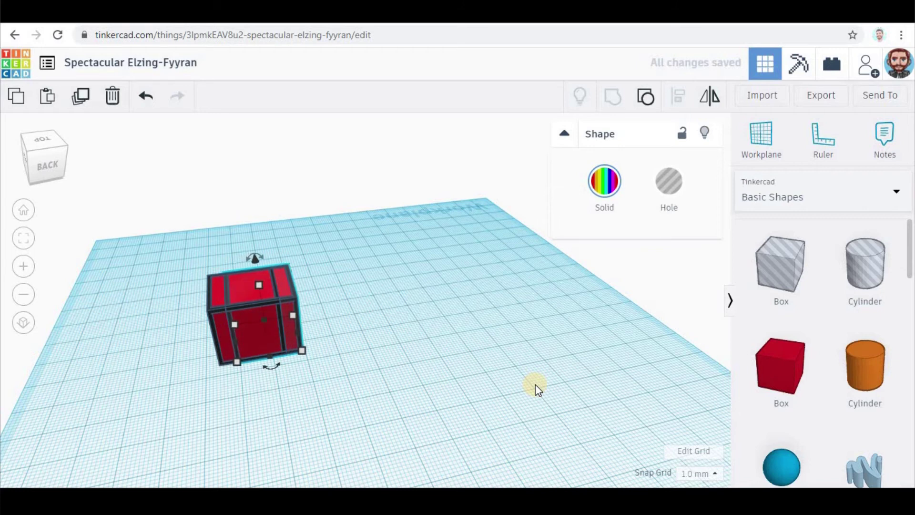
{"action": "key", "text": "Right"}
{"action": "key", "text": "Right"}
{"action": "key", "text": "Right"}
{"action": "key", "text": "Right"}
{"action": "key", "text": "Right"}
{"action": "key", "text": "Right"}
{"action": "key", "text": "Right"}
{"action": "key", "text": "Right"}
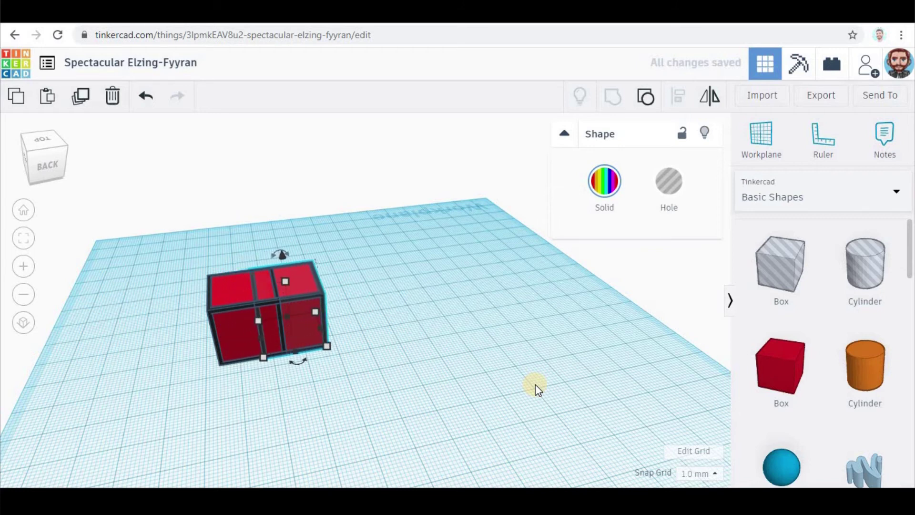
{"action": "key", "text": "Right"}
{"action": "key", "text": "Right"}
{"action": "key", "text": "Right"}
{"action": "key", "text": "Right"}
{"action": "key", "text": "Right"}
{"action": "key", "text": "Right"}
{"action": "key", "text": "Right"}
{"action": "key", "text": "Right"}
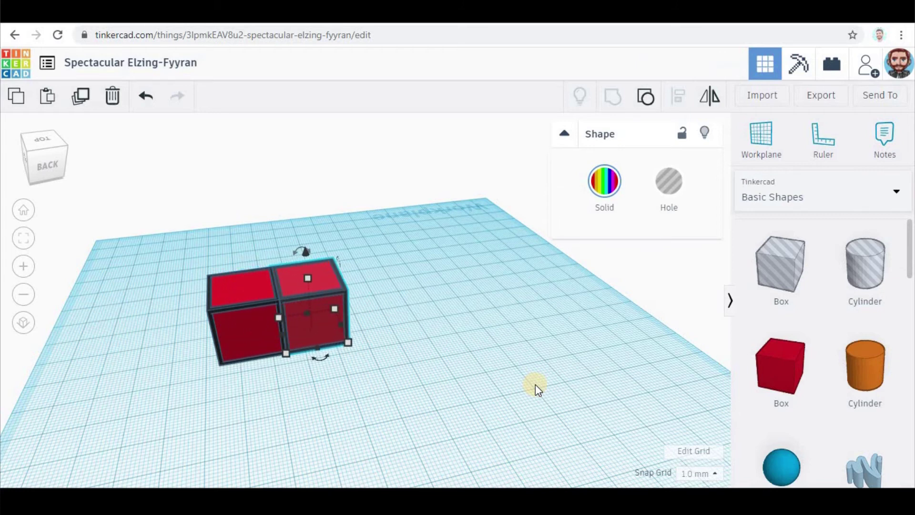
{"action": "left_click", "coordinate": [260, 341]}
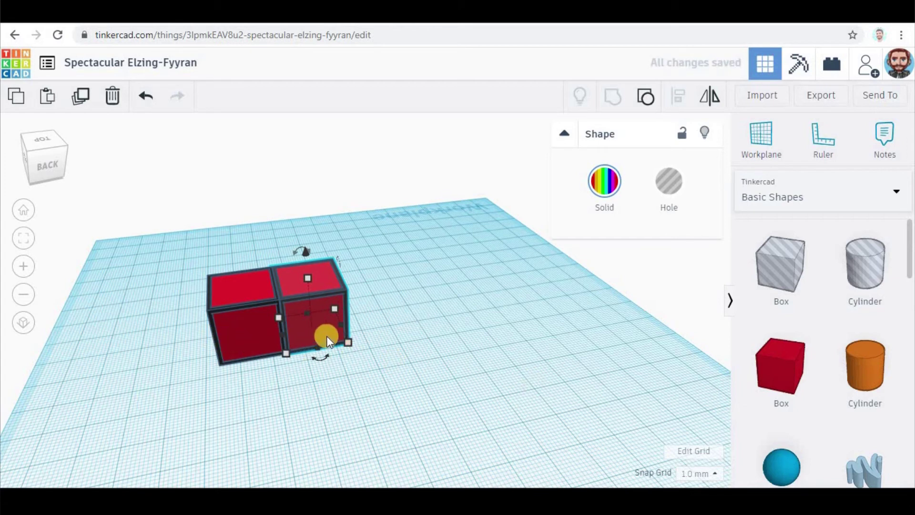
{"action": "left_click", "coordinate": [82, 101]}
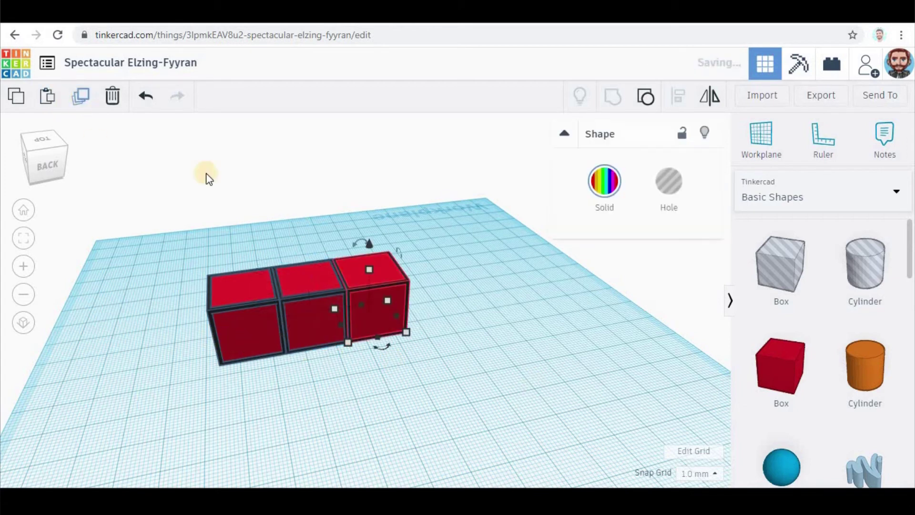
Duplicate the row of three cubes, raise the copy 20 mm, and repeat the duplication to form a three-by-three wall
{"action": "left_click_drag", "start_coordinate": [174, 224], "coordinate": [409, 355]}
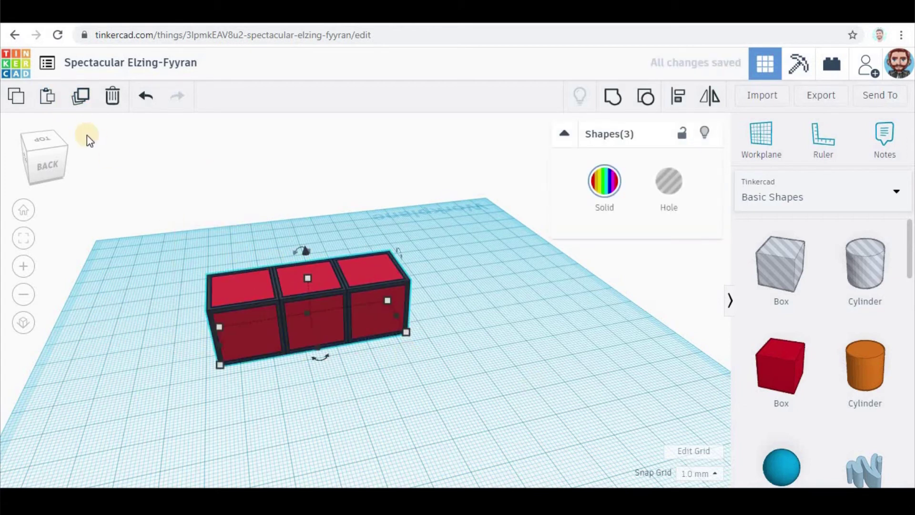
{"action": "left_click", "coordinate": [85, 99]}
{"action": "left_click_drag", "start_coordinate": [308, 259], "coordinate": [302, 190]}
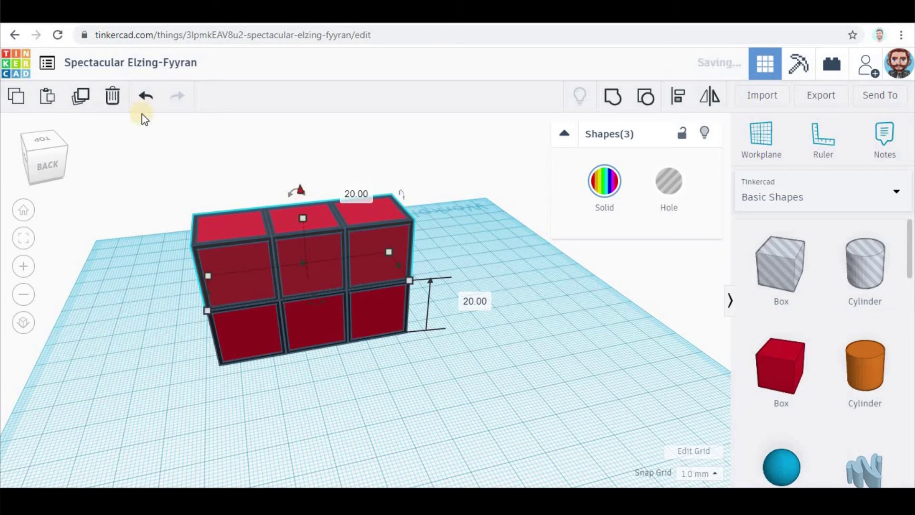
{"action": "left_click", "coordinate": [81, 97]}
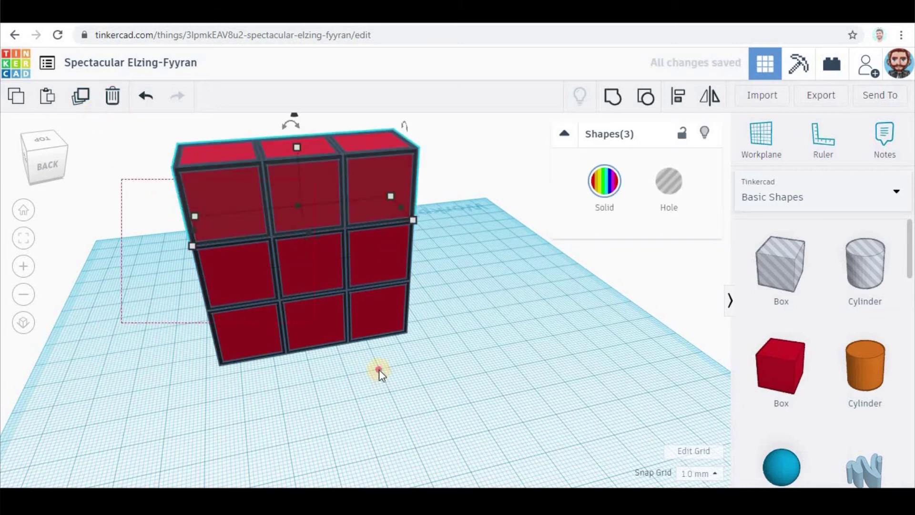
Duplicate all nine cubes of the wall and move the copy in 1 mm steps until it sits flush against the first layer
{"action": "left_click_drag", "start_coordinate": [379, 374], "coordinate": [380, 375]}
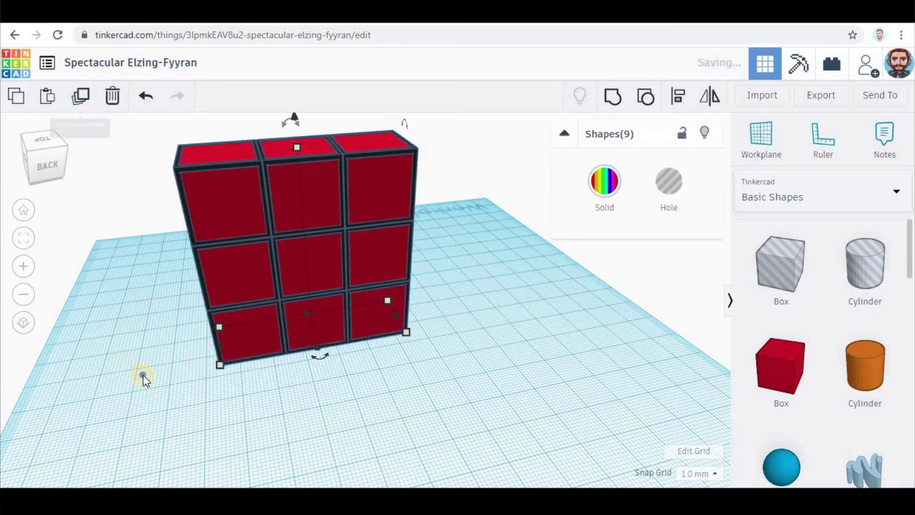
{"action": "right_click_drag", "start_coordinate": [143, 373], "coordinate": [456, 462]}
{"action": "key", "text": "ctrl+d"}
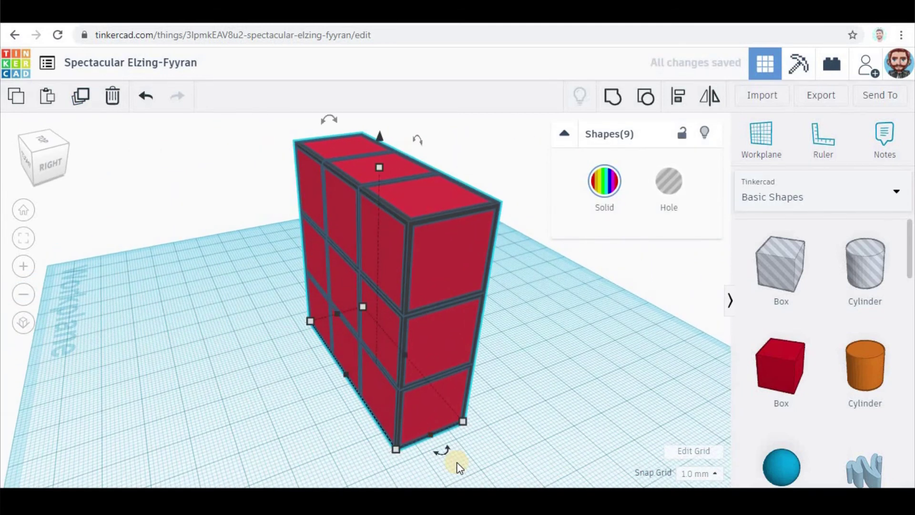
{"action": "key", "text": "Left"}
{"action": "key", "text": "Left"}
{"action": "key", "text": "Left"}
{"action": "key", "text": "Left"}
{"action": "key", "text": "Left"}
{"action": "key", "text": "Left"}
{"action": "key", "text": "Left"}
{"action": "key", "text": "Left"}
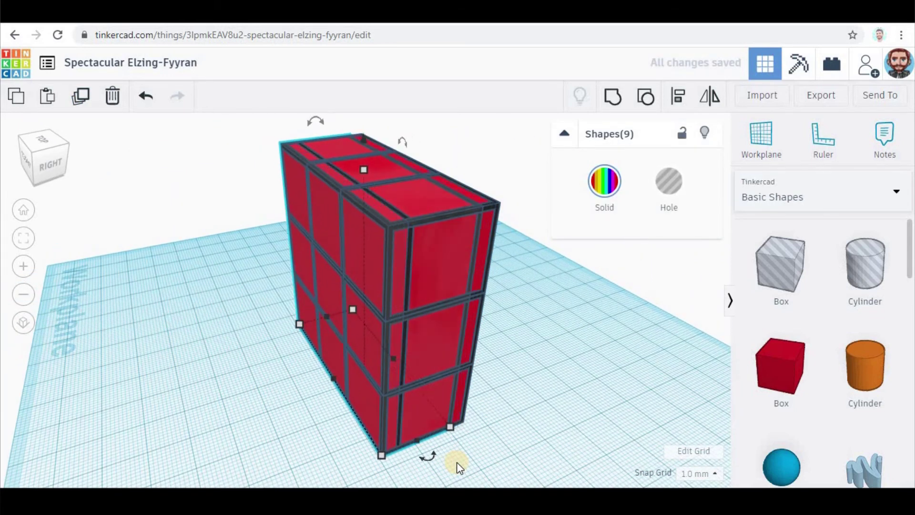
{"action": "key", "text": "Left"}
{"action": "key", "text": "Left"}
{"action": "key", "text": "Left"}
{"action": "key", "text": "Left"}
{"action": "key", "text": "Left"}
{"action": "key", "text": "Left"}
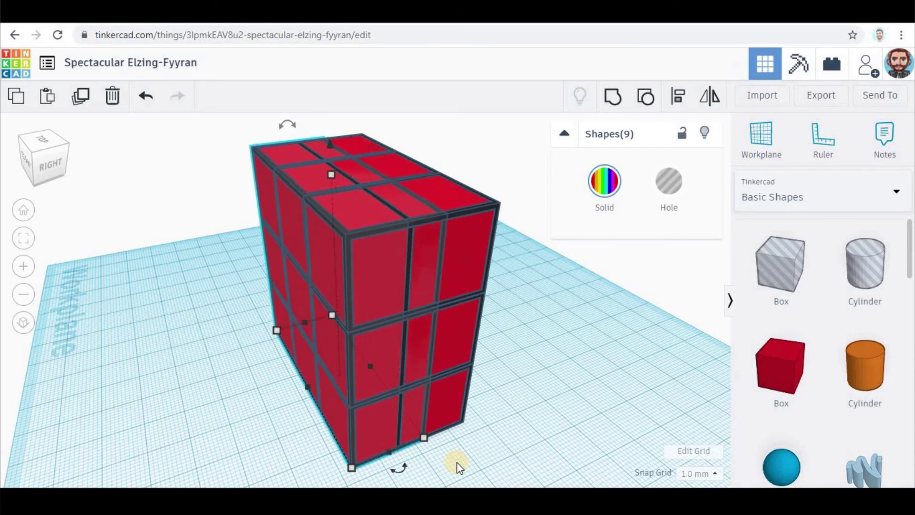
{"action": "key", "text": "Left"}
{"action": "key", "text": "Left"}
{"action": "key", "text": "Left"}
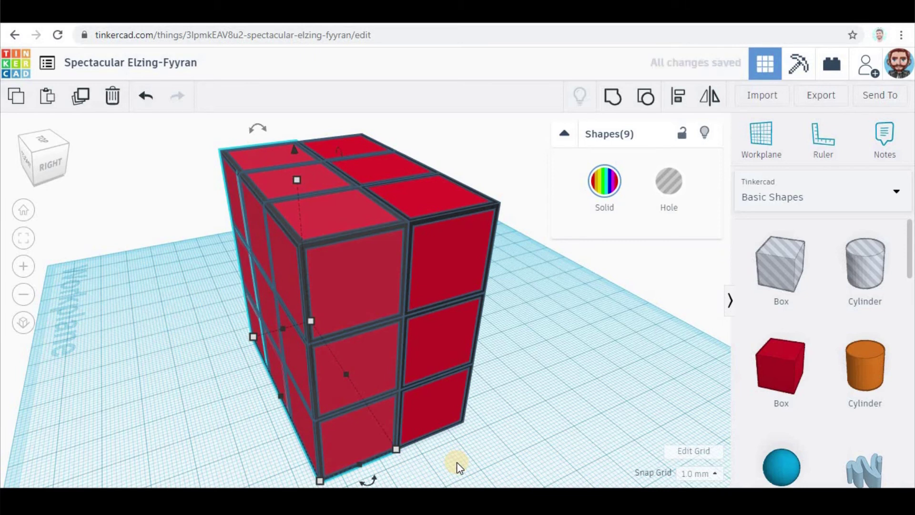
Duplicate the second nine-cube layer with the same offset to complete the 3×3×3 cube
{"action": "mouse_move", "coordinate": [523, 453]}
{"action": "right_mouse_down"}
{"action": "mouse_move", "coordinate": [481, 436]}
{"action": "mouse_move", "coordinate": [507, 449]}
{"action": "right_mouse_up"}
{"action": "left_click", "coordinate": [282, 269]}
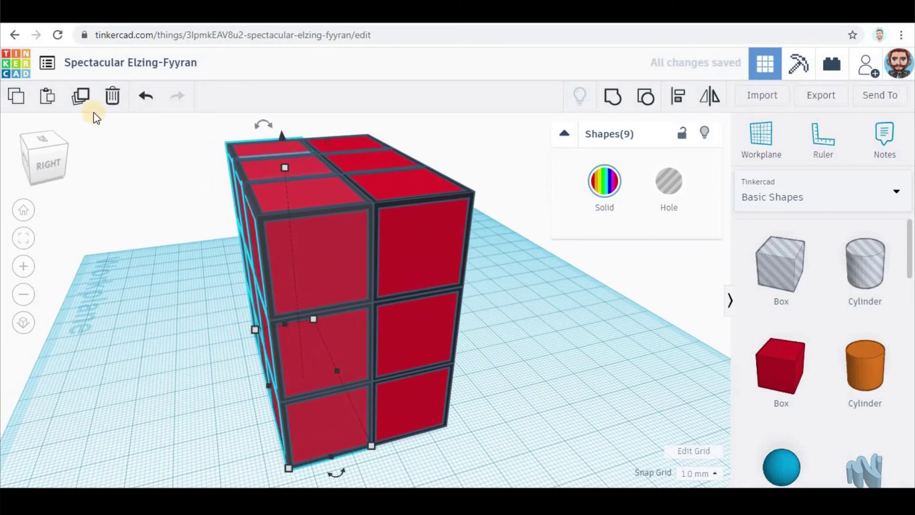
{"action": "right_click_drag", "start_coordinate": [372, 315], "coordinate": [287, 294]}
Select all 27 cubes and move the whole assembly about 18 mm across the workplane
{"action": "left_click_drag", "start_coordinate": [184, 191], "coordinate": [403, 385]}
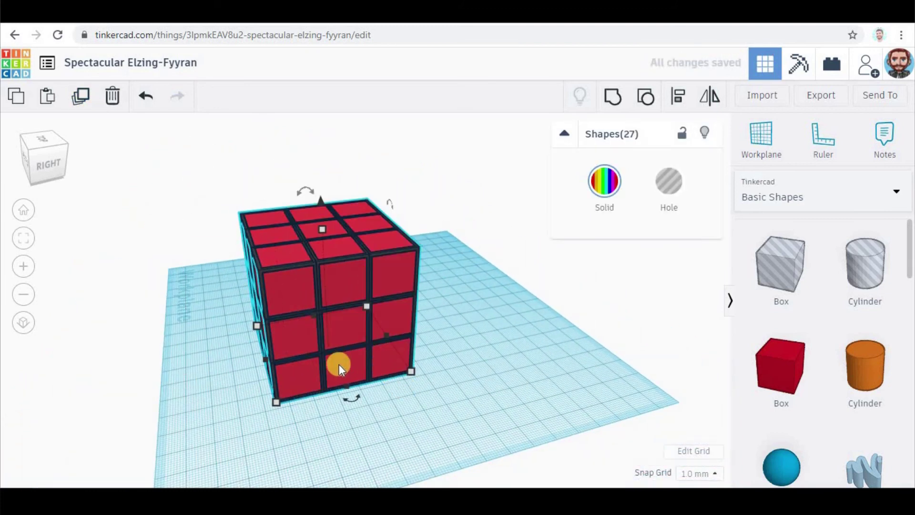
{"action": "left_click_drag", "start_coordinate": [339, 367], "coordinate": [360, 345]}
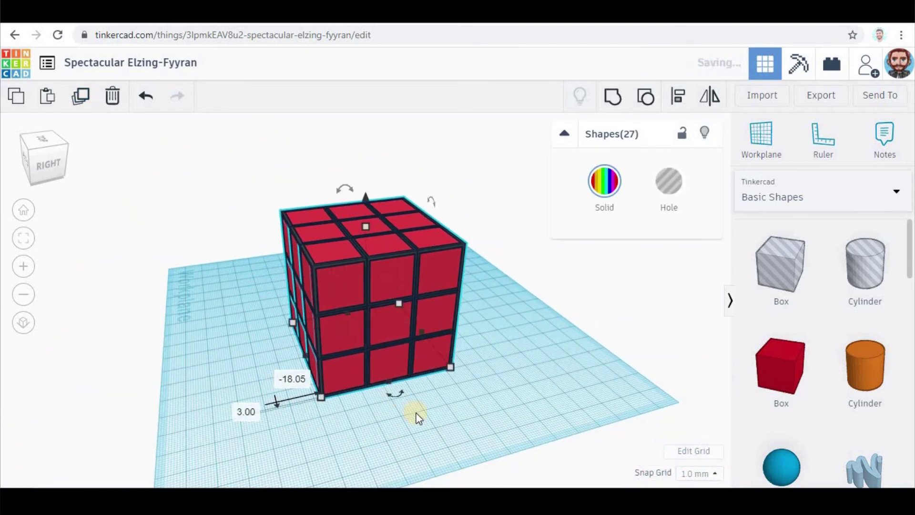
{"action": "left_click", "coordinate": [450, 434]}
Select all 27 cubes and ungroup them into separate frames and plates
{"action": "left_click_drag", "start_coordinate": [497, 439], "coordinate": [228, 177]}
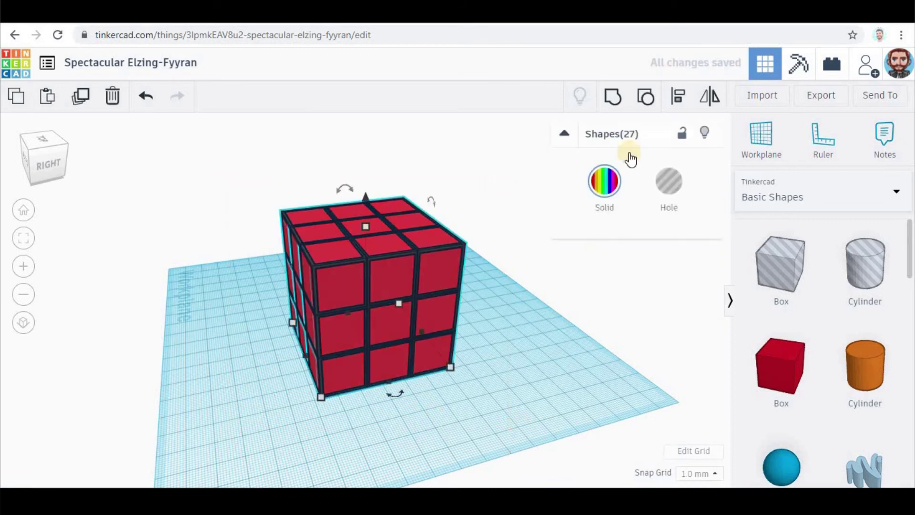
{"action": "left_click", "coordinate": [643, 98]}
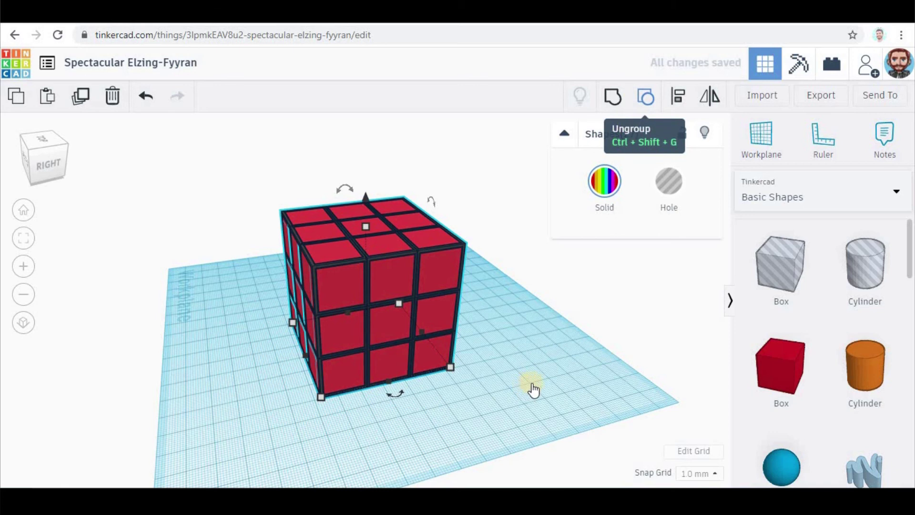
{"action": "key", "text": "ctrl+shift+g"}
{"action": "left_click", "coordinate": [527, 305]}
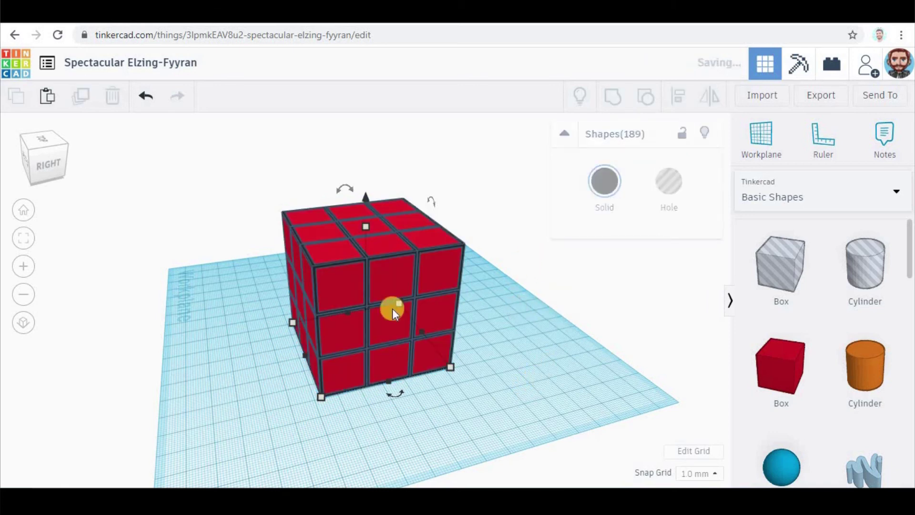
Select the nine plates on the cube's right face and colour them with the medium blue preset
{"action": "left_click", "coordinate": [348, 288]}
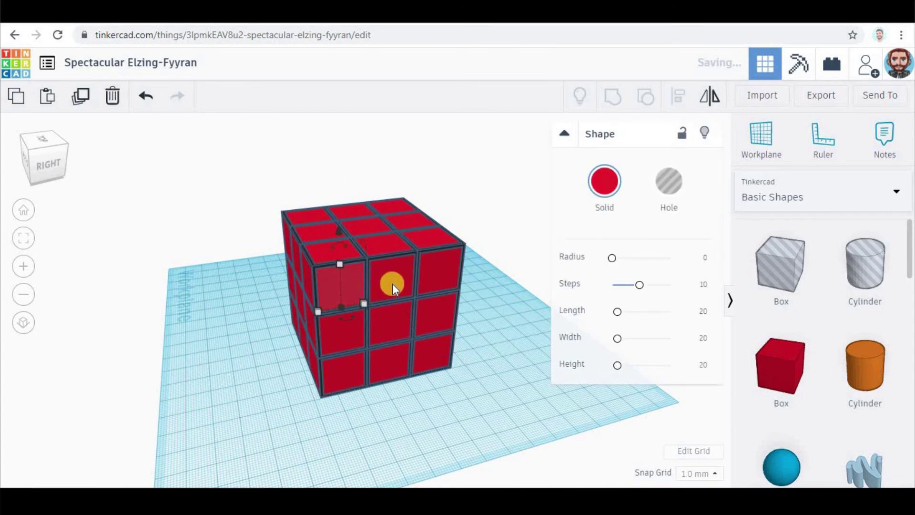
{"action": "left_click", "coordinate": [398, 282], "text": "shift"}
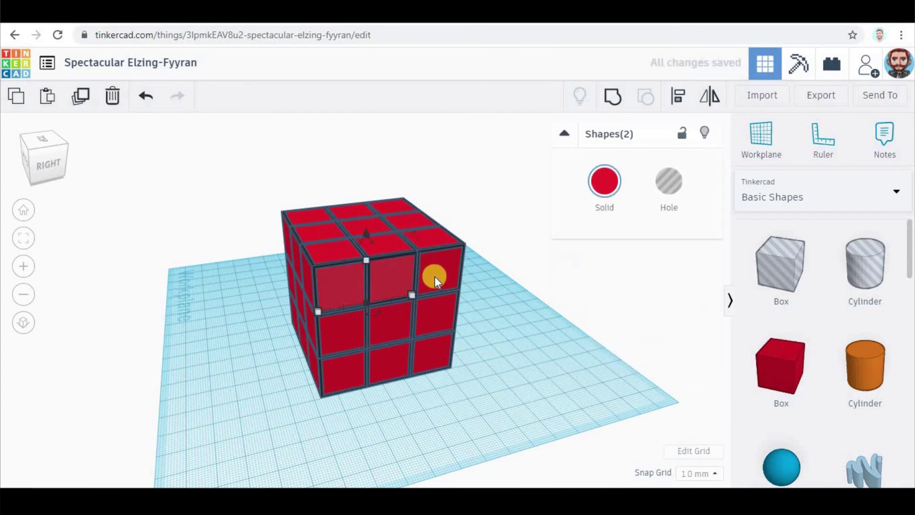
{"action": "left_click", "coordinate": [437, 312], "text": "shift"}
{"action": "left_click", "coordinate": [391, 321], "text": "shift"}
{"action": "left_click", "coordinate": [344, 327], "text": "shift"}
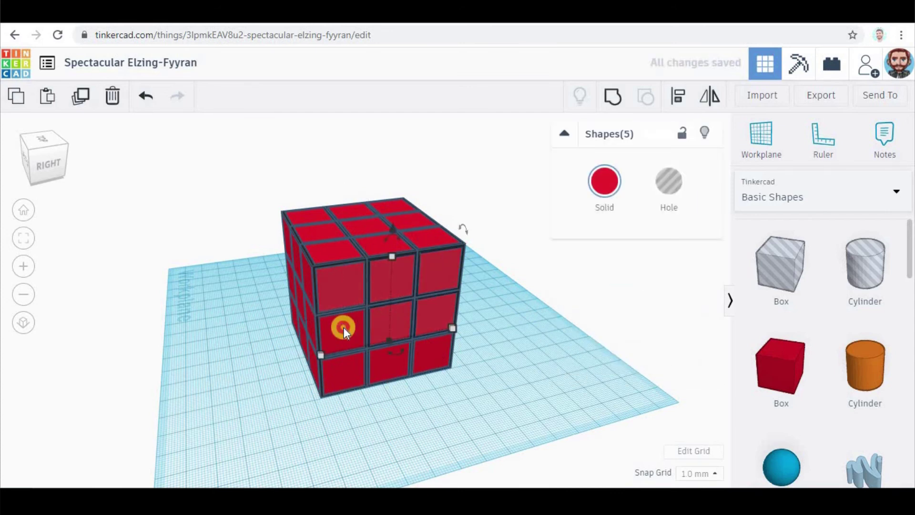
{"action": "left_click", "coordinate": [342, 373], "text": "shift"}
{"action": "left_click", "coordinate": [393, 369], "text": "shift"}
{"action": "left_click", "coordinate": [434, 360], "text": "shift"}
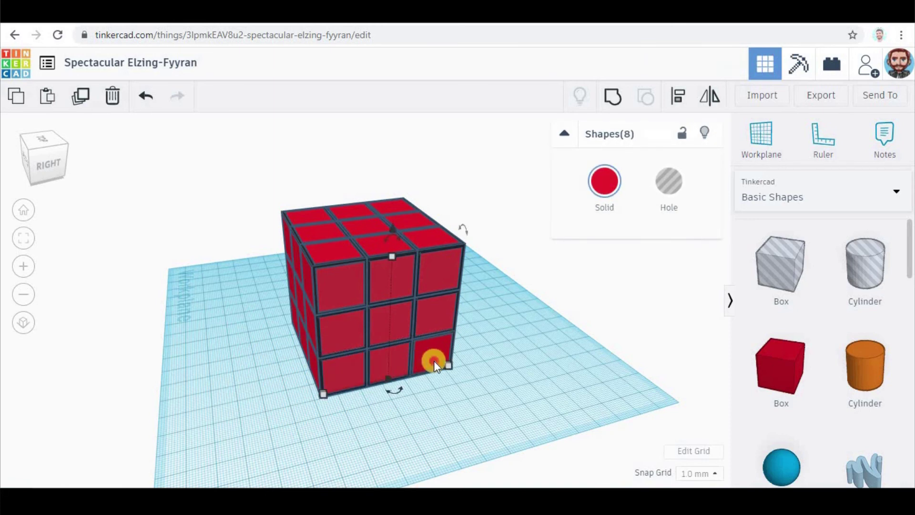
{"action": "left_click", "coordinate": [604, 184]}
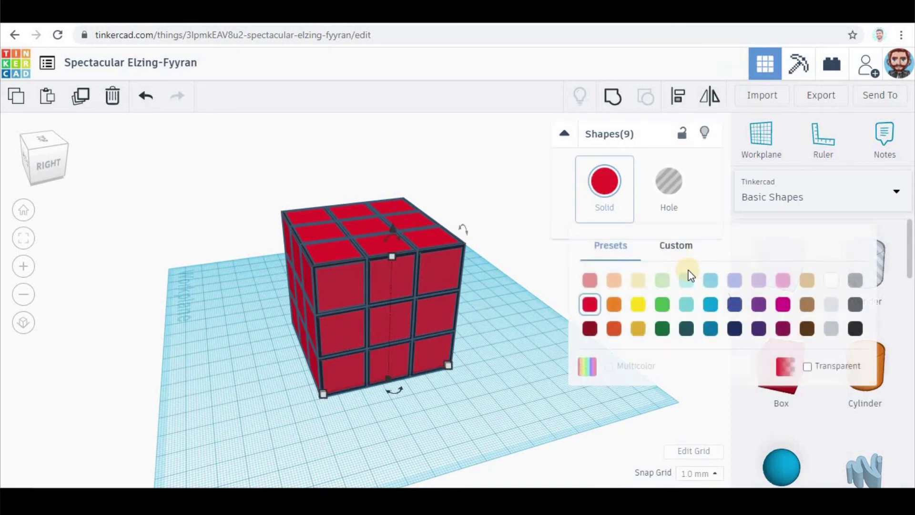
{"action": "left_click", "coordinate": [710, 304]}
Select the nine plates on the cube's front face and colour them with the bright yellow preset
{"action": "right_click_drag", "start_coordinate": [311, 428], "coordinate": [335, 428]}
{"action": "left_click", "coordinate": [328, 384]}
{"action": "left_click", "coordinate": [327, 262]}
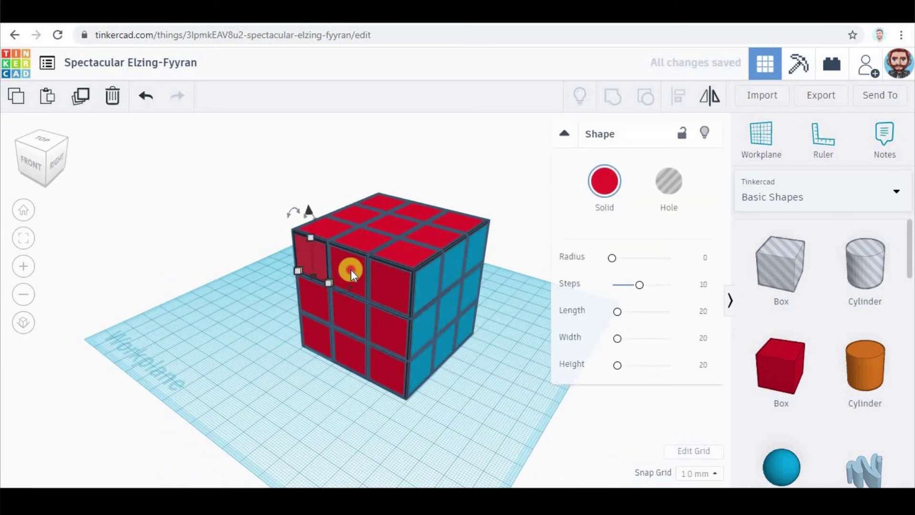
{"action": "left_click", "coordinate": [351, 269], "text": "shift"}
{"action": "left_click", "coordinate": [384, 284], "text": "shift"}
{"action": "left_click", "coordinate": [389, 327], "text": "shift"}
{"action": "left_click", "coordinate": [344, 318], "text": "shift"}
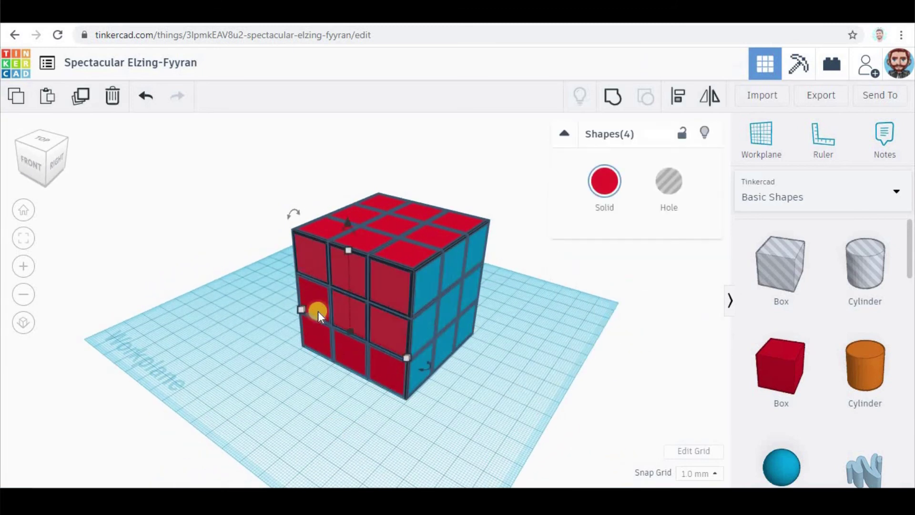
{"action": "left_click", "coordinate": [314, 310], "text": "shift"}
{"action": "left_click", "coordinate": [314, 332], "text": "shift"}
{"action": "left_click", "coordinate": [347, 349], "text": "shift"}
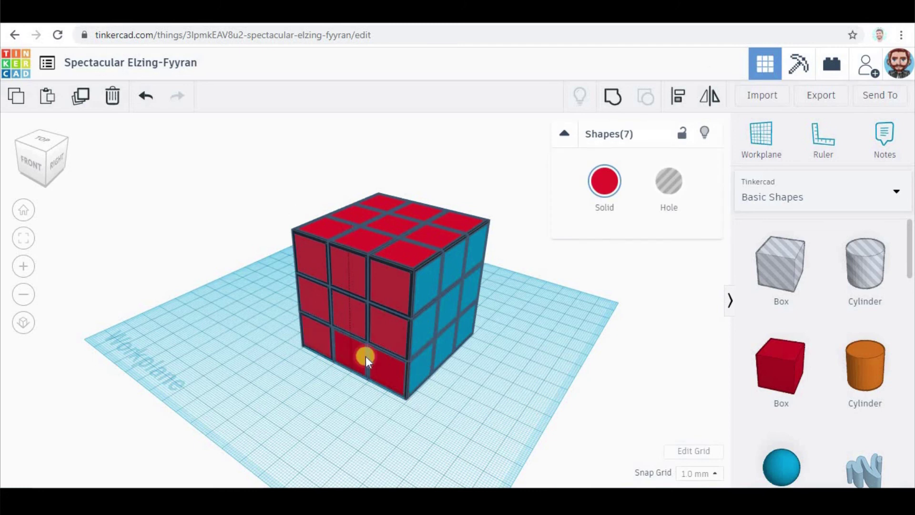
{"action": "left_click", "coordinate": [380, 362], "text": "shift"}
{"action": "left_click", "coordinate": [605, 193]}
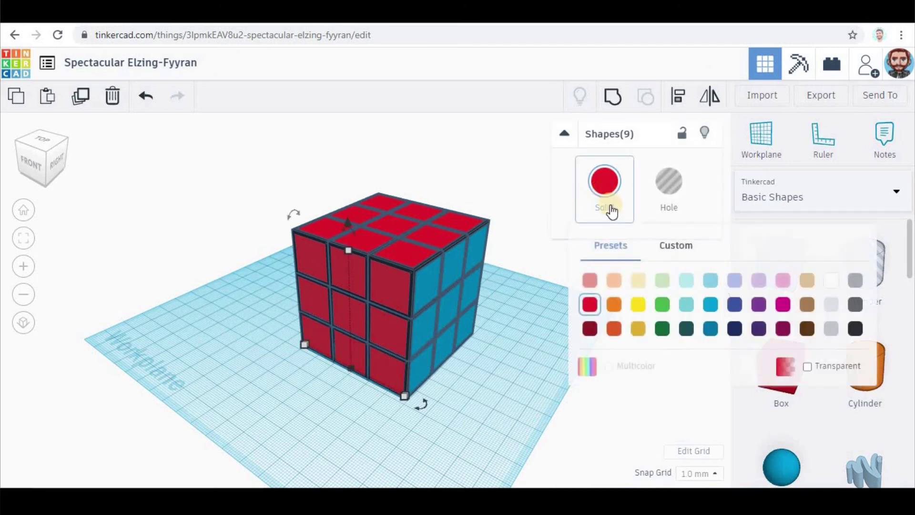
{"action": "left_click", "coordinate": [640, 308]}
{"action": "left_click", "coordinate": [451, 422]}
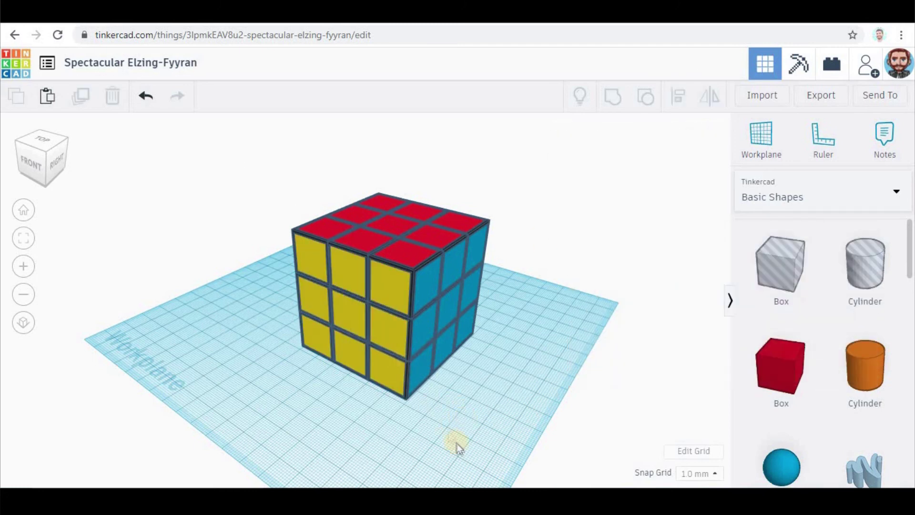
Select the plates on the cube's bottom face and colour all nine white, including the one missed at first
{"action": "right_click_drag", "start_coordinate": [456, 443], "coordinate": [410, 229]}
{"action": "left_click", "coordinate": [346, 208]}
{"action": "left_click", "coordinate": [387, 223], "text": "shift"}
{"action": "left_click", "coordinate": [421, 243], "text": "shift"}
{"action": "left_click", "coordinate": [392, 254], "text": "shift"}
{"action": "left_click", "coordinate": [336, 246], "text": "shift"}
{"action": "left_click", "coordinate": [317, 282], "text": "shift"}
{"action": "left_click", "coordinate": [356, 294], "text": "shift"}
{"action": "left_click", "coordinate": [391, 315], "text": "shift"}
{"action": "left_click", "coordinate": [606, 182]}
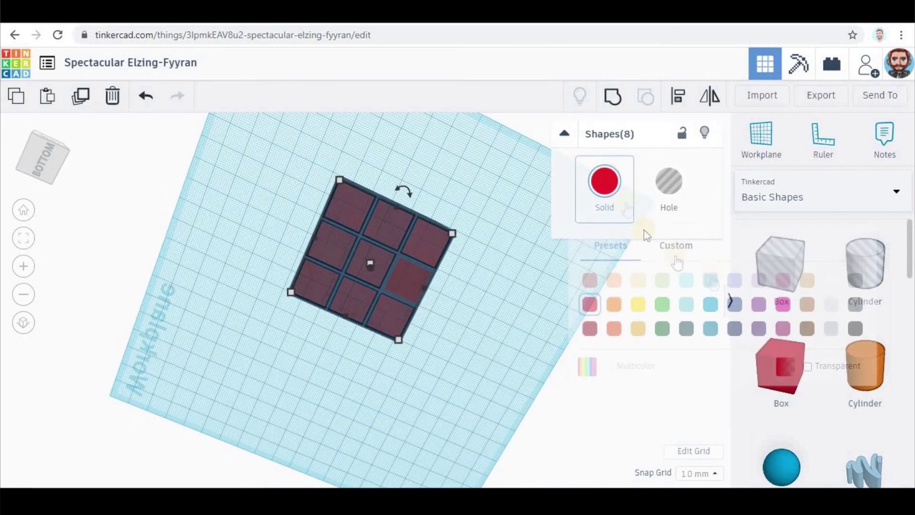
{"action": "left_click", "coordinate": [830, 281]}
{"action": "left_click", "coordinate": [404, 286]}
{"action": "left_click", "coordinate": [606, 182]}
{"action": "left_click", "coordinate": [829, 281]}
{"action": "left_click", "coordinate": [433, 204]}
Select the nine plates on the cube's back face and colour them white
{"action": "right_click_drag", "start_coordinate": [433, 219], "coordinate": [405, 420]}
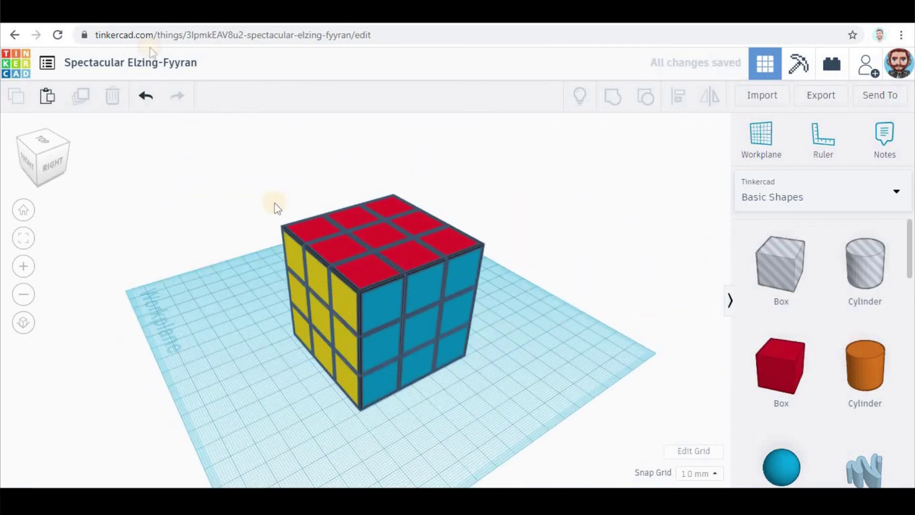
{"action": "right_click_drag", "start_coordinate": [465, 320], "coordinate": [209, 343]}
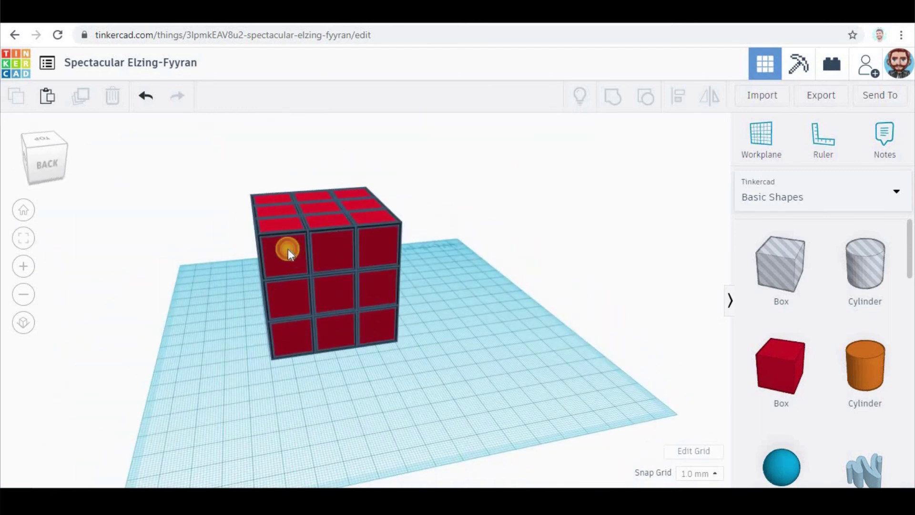
{"action": "left_click", "coordinate": [288, 252]}
{"action": "left_click", "coordinate": [333, 250], "text": "shift"}
{"action": "left_click", "coordinate": [379, 247], "text": "shift"}
{"action": "left_click", "coordinate": [382, 286], "text": "shift"}
{"action": "left_click", "coordinate": [336, 292], "text": "shift"}
{"action": "left_click", "coordinate": [291, 299], "text": "shift"}
{"action": "left_click", "coordinate": [295, 336], "text": "shift"}
{"action": "left_click", "coordinate": [604, 181]}
{"action": "left_click", "coordinate": [832, 279]}
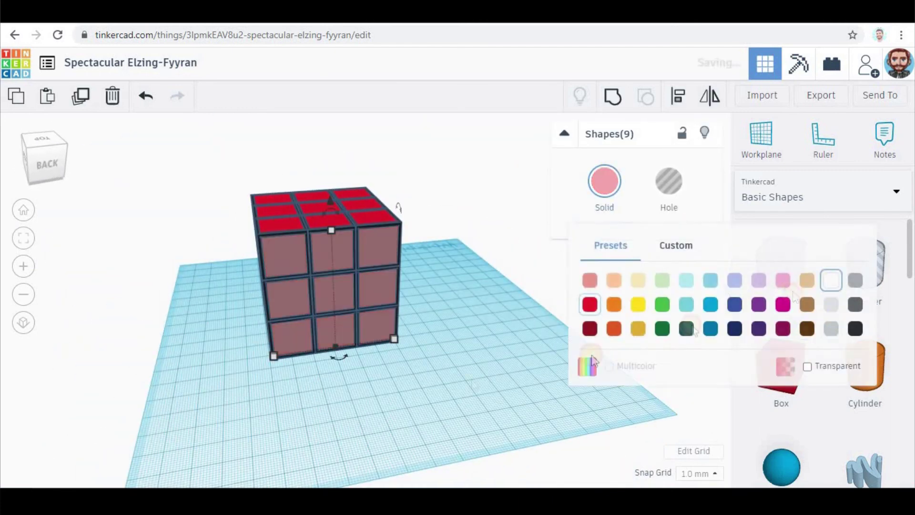
{"action": "left_click", "coordinate": [482, 353]}
Select the nine plates on the cube's left face and colour them with the medium green preset
{"action": "right_click_drag", "start_coordinate": [439, 372], "coordinate": [324, 389]}
{"action": "left_click", "coordinate": [360, 248]}
{"action": "left_click", "coordinate": [391, 234], "text": "shift"}
{"action": "left_click", "coordinate": [419, 223], "text": "shift"}
{"action": "left_click", "coordinate": [413, 288], "text": "shift"}
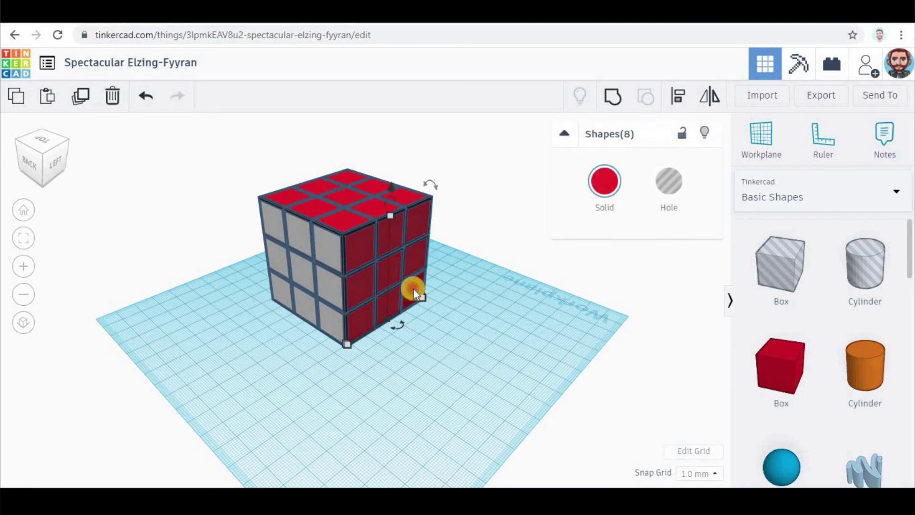
{"action": "left_click", "coordinate": [604, 181]}
{"action": "left_click", "coordinate": [664, 310]}
{"action": "left_click", "coordinate": [403, 421]}
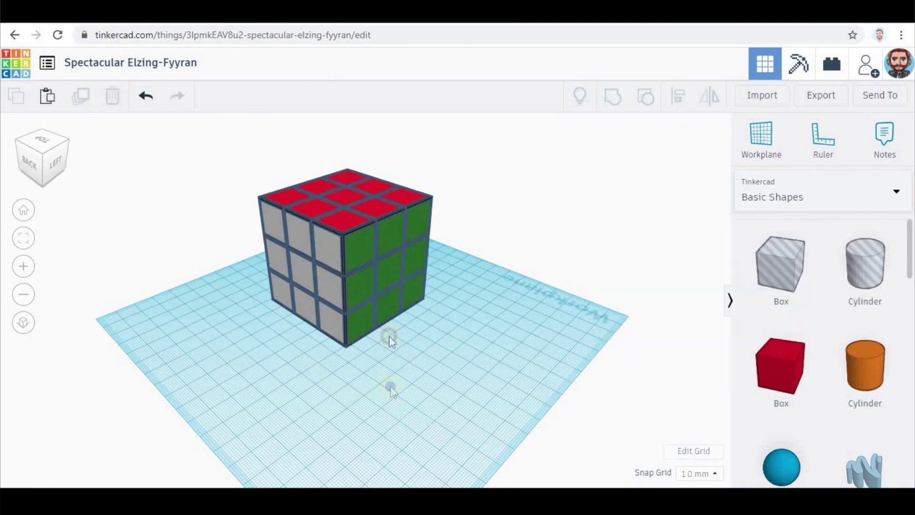
Select the nine plates on the cube's underside and recolour them with the medium orange preset
{"action": "right_click_drag", "start_coordinate": [389, 384], "coordinate": [384, 273]}
{"action": "left_click", "coordinate": [346, 293]}
{"action": "left_click", "coordinate": [323, 322], "text": "shift"}
{"action": "left_click", "coordinate": [295, 349], "text": "shift"}
{"action": "left_click", "coordinate": [326, 372], "text": "shift"}
{"action": "left_click", "coordinate": [353, 348], "text": "shift"}
{"action": "left_click", "coordinate": [377, 317], "text": "shift"}
{"action": "left_click", "coordinate": [355, 392], "text": "shift"}
{"action": "left_click", "coordinate": [380, 367], "text": "shift"}
{"action": "left_click", "coordinate": [406, 340], "text": "shift"}
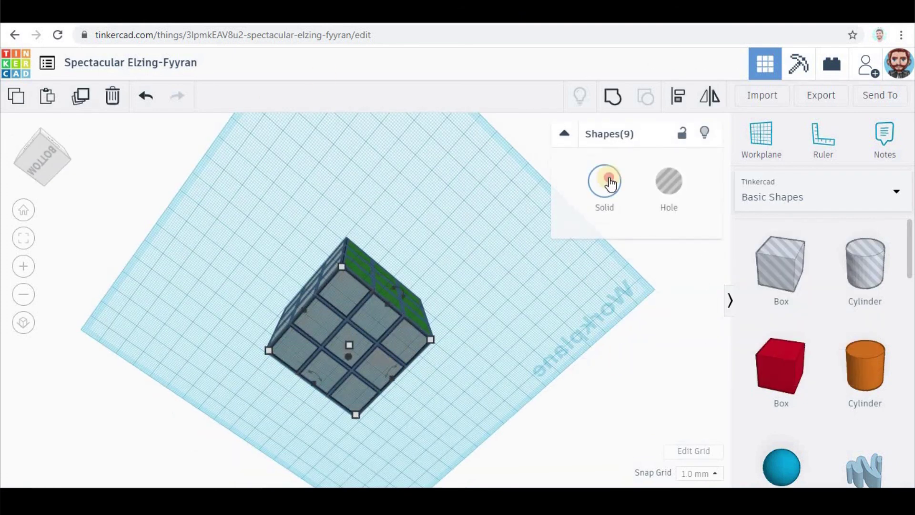
{"action": "left_click", "coordinate": [606, 182]}
{"action": "left_click", "coordinate": [609, 310]}
{"action": "left_click", "coordinate": [429, 226]}
{"action": "right_click_drag", "start_coordinate": [429, 229], "coordinate": [52, 328]}
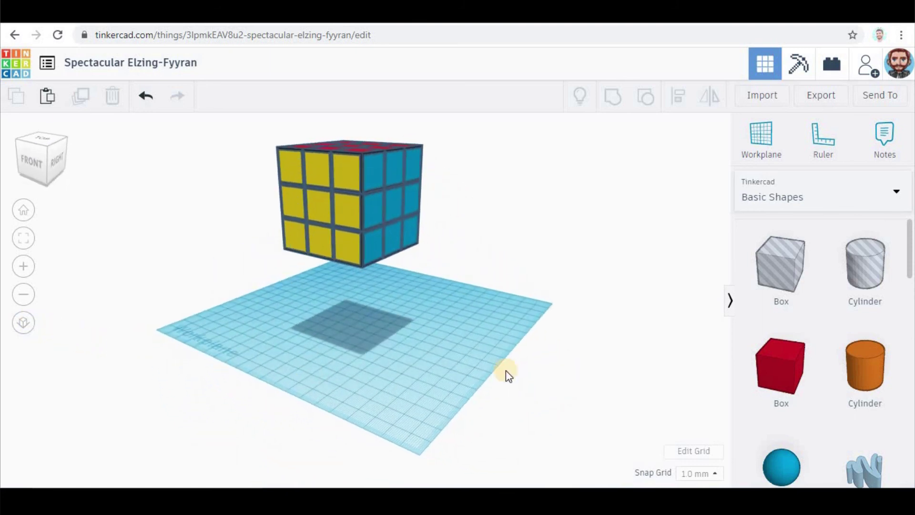
{"action": "mouse_move", "coordinate": [652, 385]}
{"action": "right_mouse_down"}
{"action": "mouse_move", "coordinate": [599, 376]}
{"action": "mouse_move", "coordinate": [508, 305]}
{"action": "mouse_move", "coordinate": [476, 299]}
{"action": "mouse_move", "coordinate": [349, 342]}
{"action": "mouse_move", "coordinate": [202, 421]}
{"action": "mouse_move", "coordinate": [230, 467]}
{"action": "mouse_move", "coordinate": [288, 480]}
{"action": "mouse_move", "coordinate": [553, 394]}
{"action": "mouse_move", "coordinate": [665, 387]}
{"action": "right_mouse_up"}
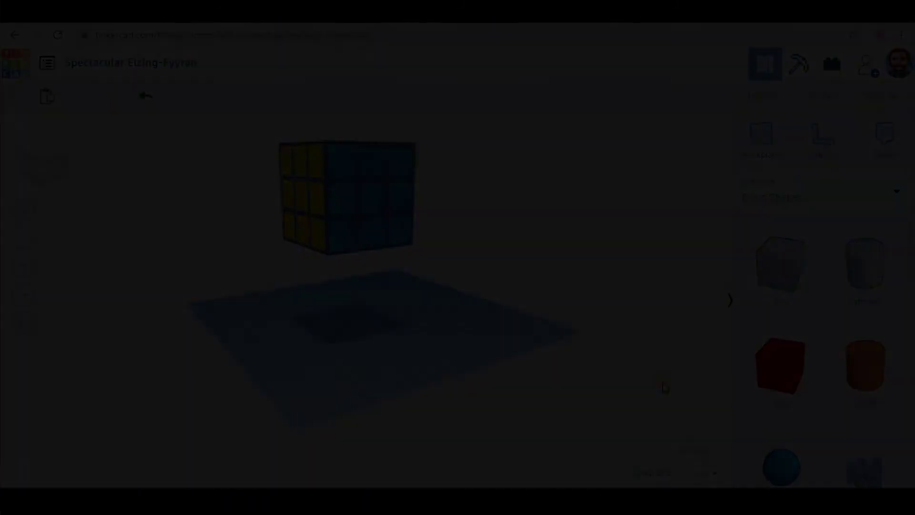